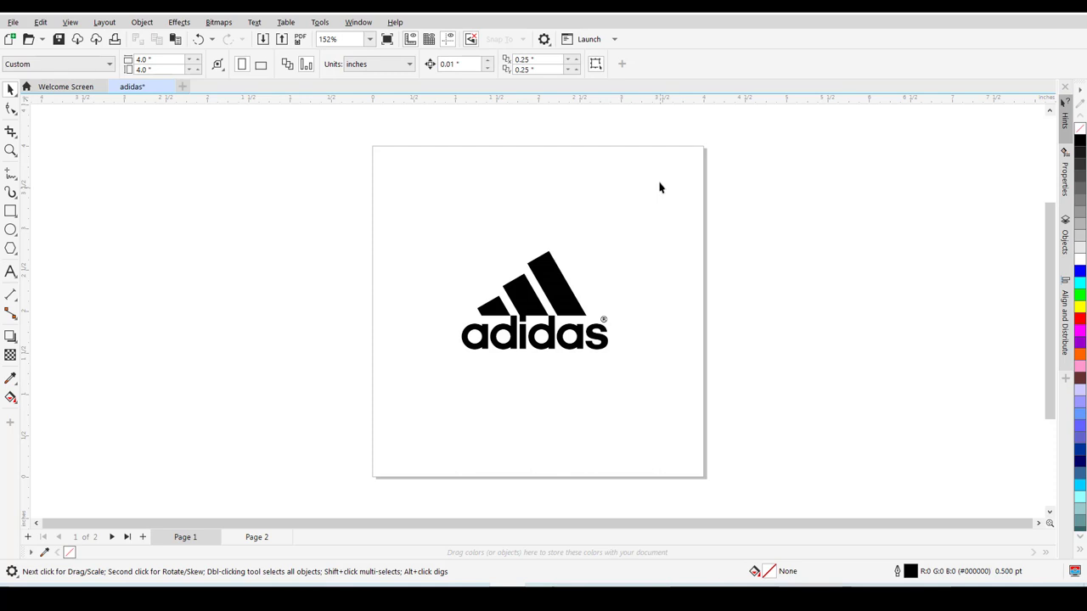
Flip between the blank Page 2 and Page 1, ending on the reference adidas logo.
{"action": "left_click", "coordinate": [255, 537]}
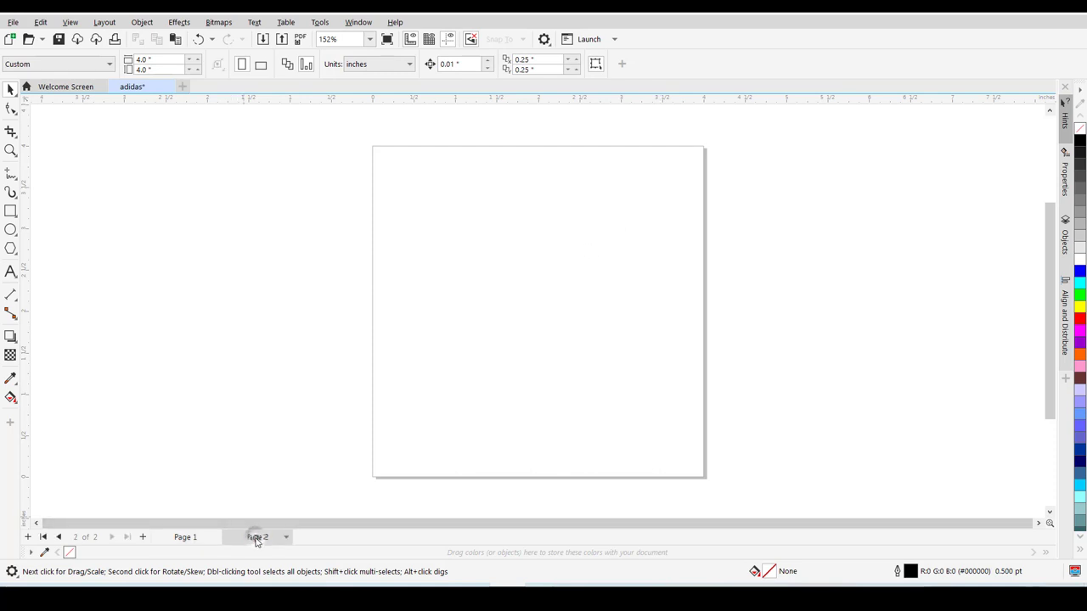
{"action": "left_click", "coordinate": [195, 538]}
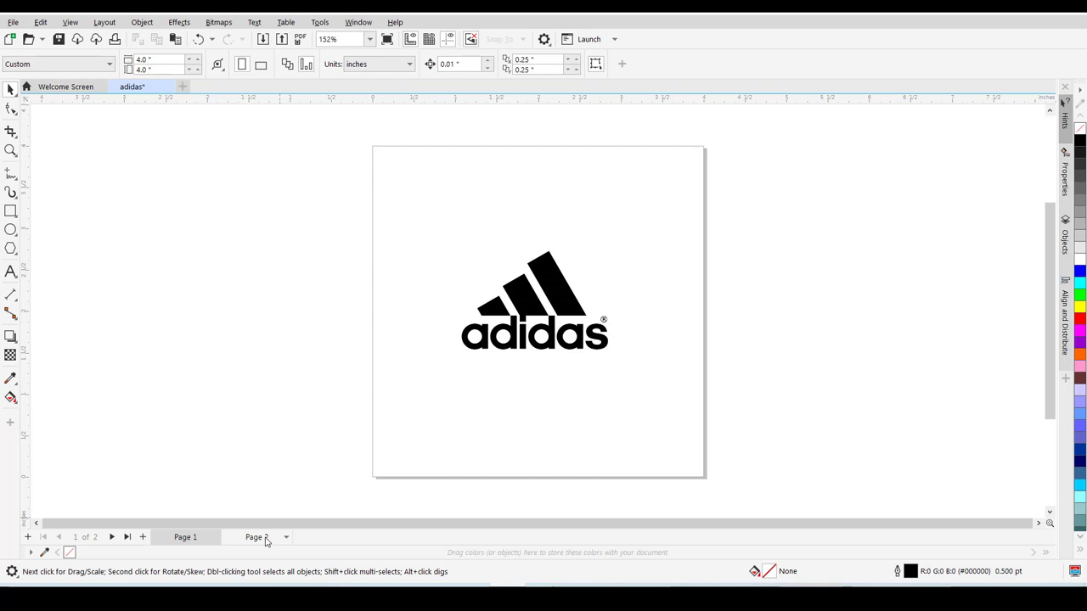
{"action": "left_click", "coordinate": [257, 537]}
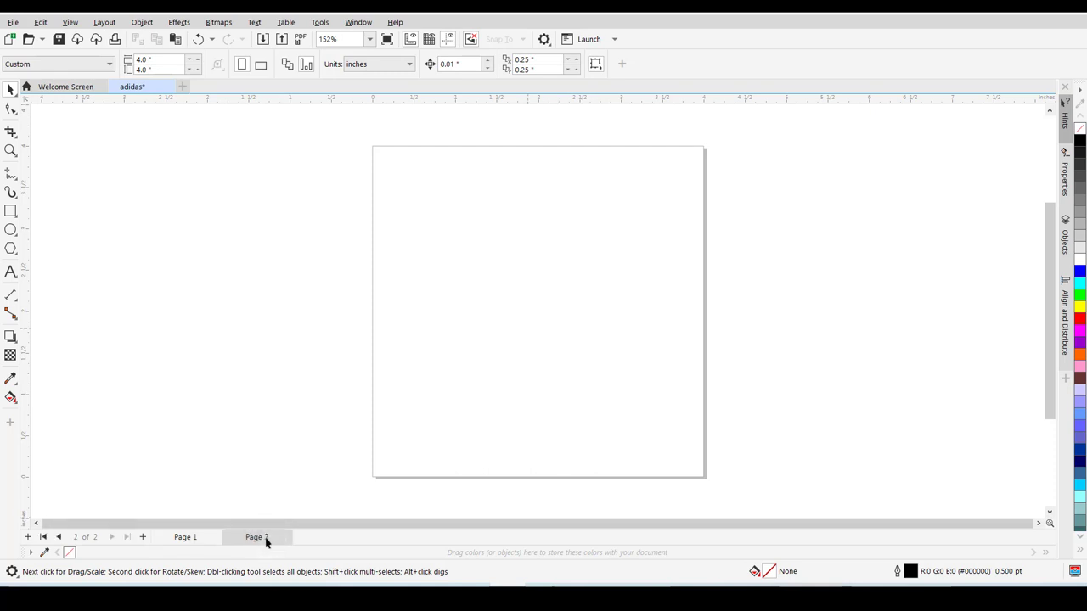
{"action": "left_click", "coordinate": [185, 538]}
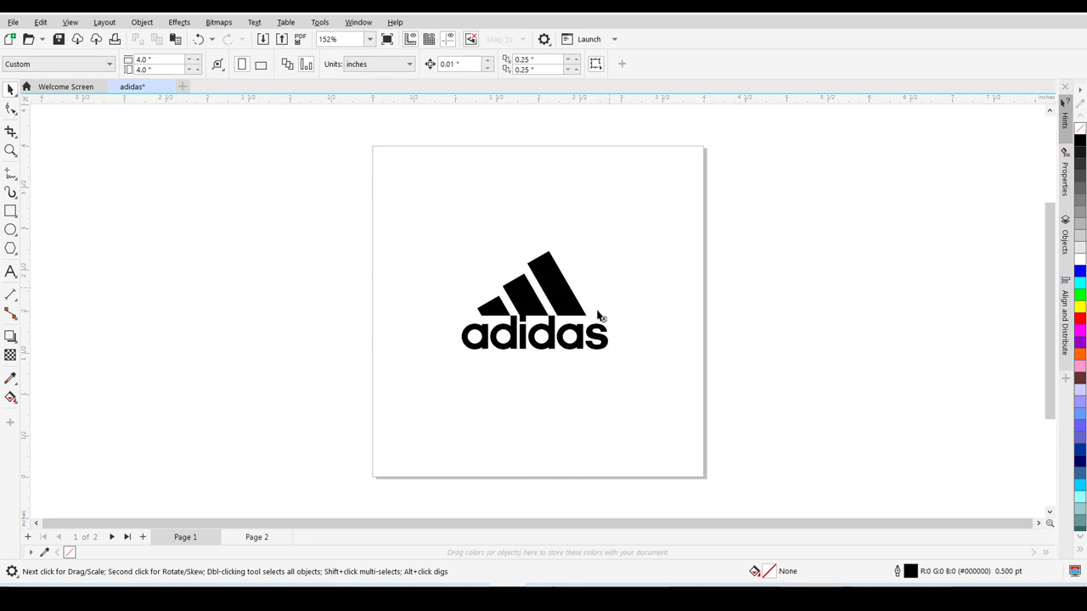
{"action": "left_click", "coordinate": [11, 174]}
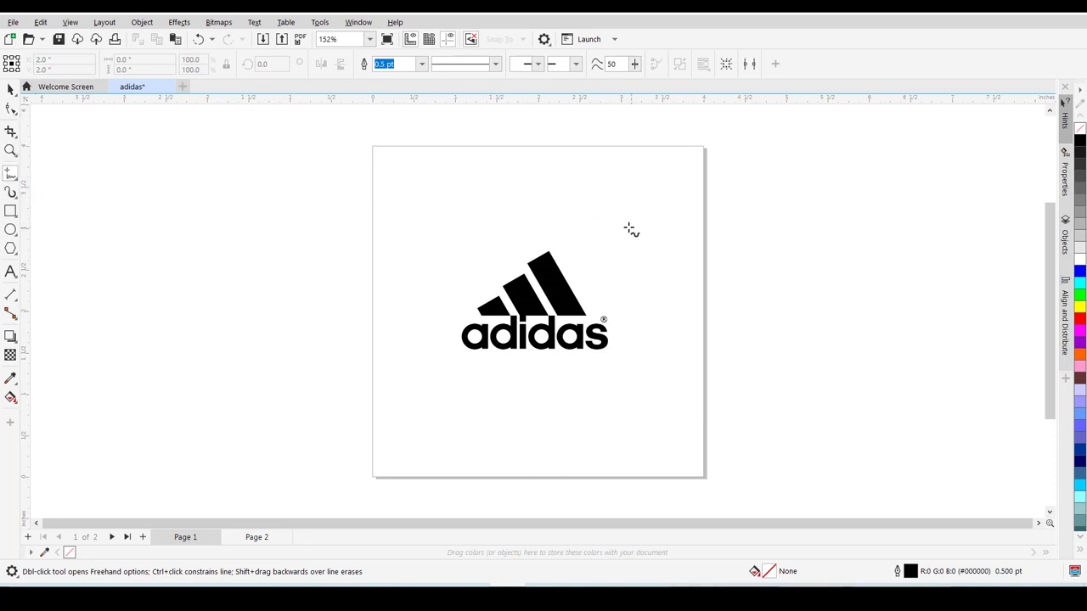
{"action": "left_click_drag", "start_coordinate": [637, 217], "coordinate": [640, 369]}
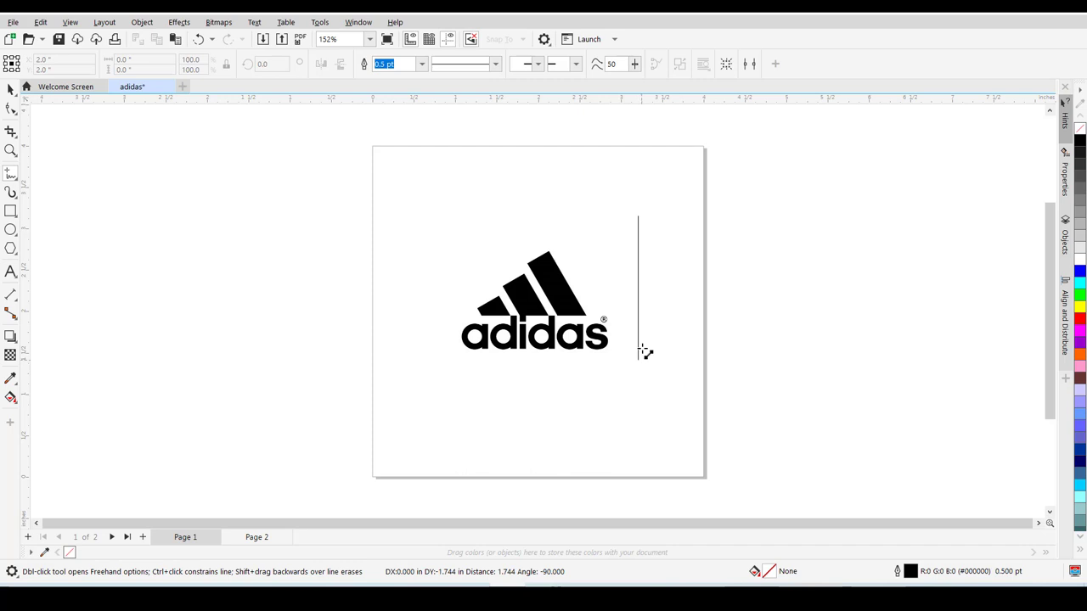
{"action": "left_click_drag", "start_coordinate": [645, 352], "coordinate": [681, 351]}
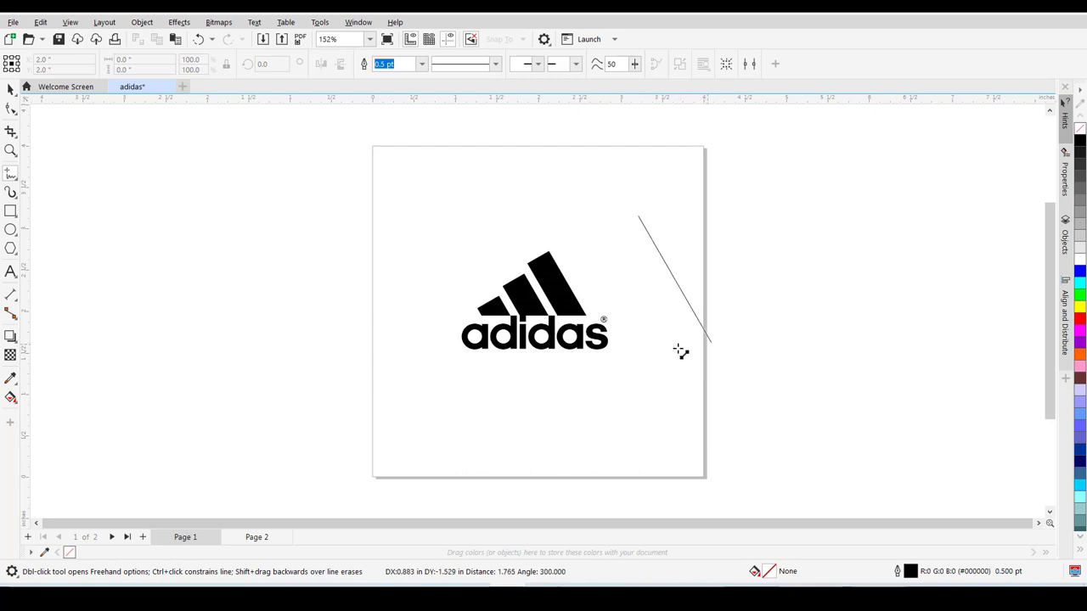
{"action": "left_click_drag", "start_coordinate": [680, 351], "coordinate": [716, 346]}
{"action": "key", "text": "space"}
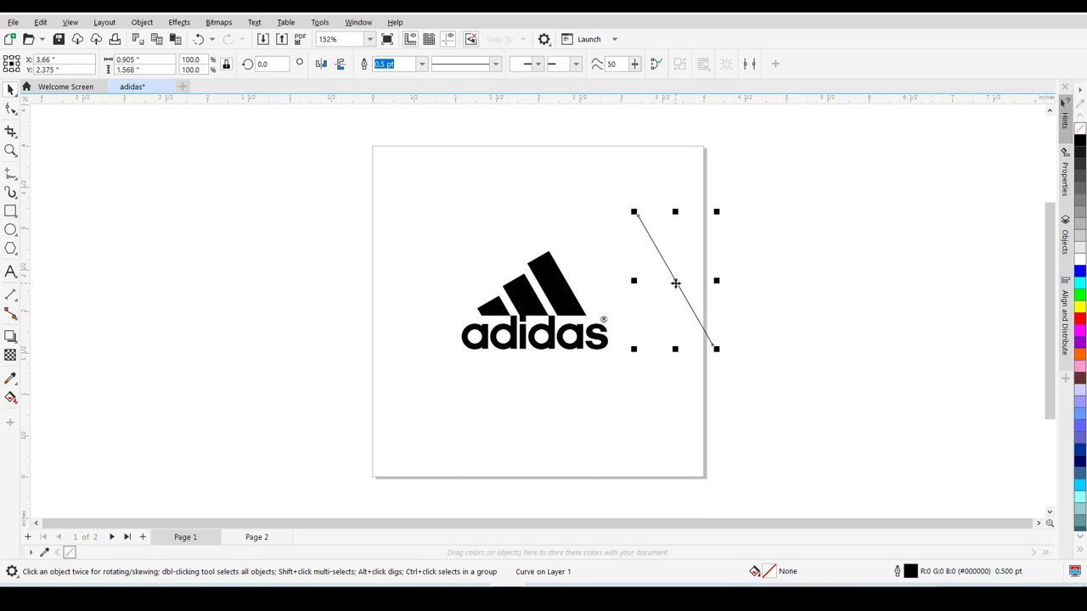
{"action": "left_click_drag", "start_coordinate": [675, 282], "coordinate": [553, 284]}
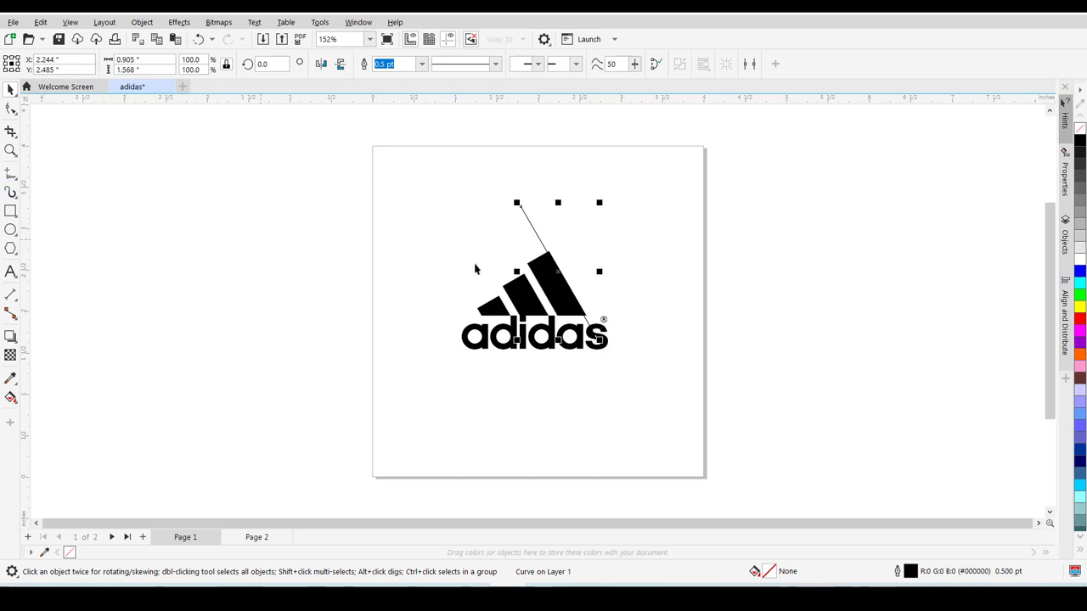
{"action": "left_click", "coordinate": [9, 174]}
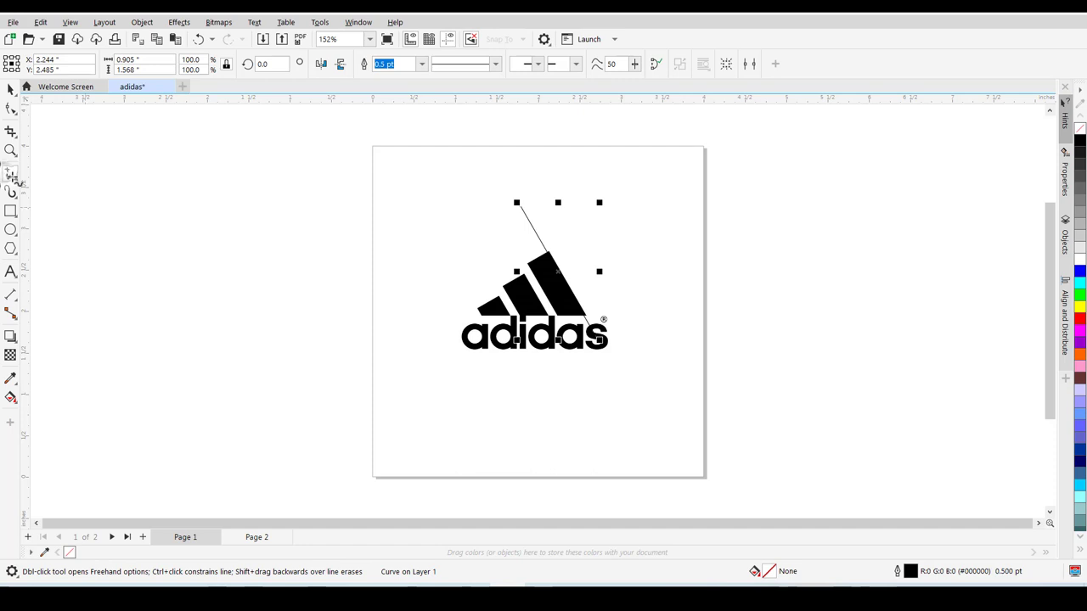
{"action": "left_click", "coordinate": [406, 253]}
{"action": "key", "text": "Delete"}
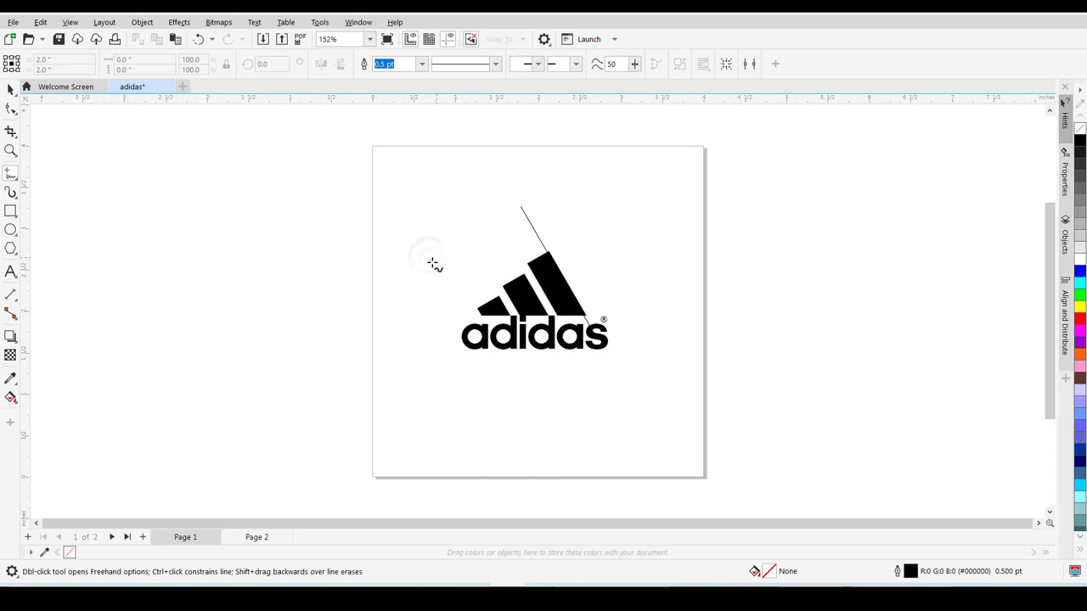
{"action": "left_click", "coordinate": [440, 263]}
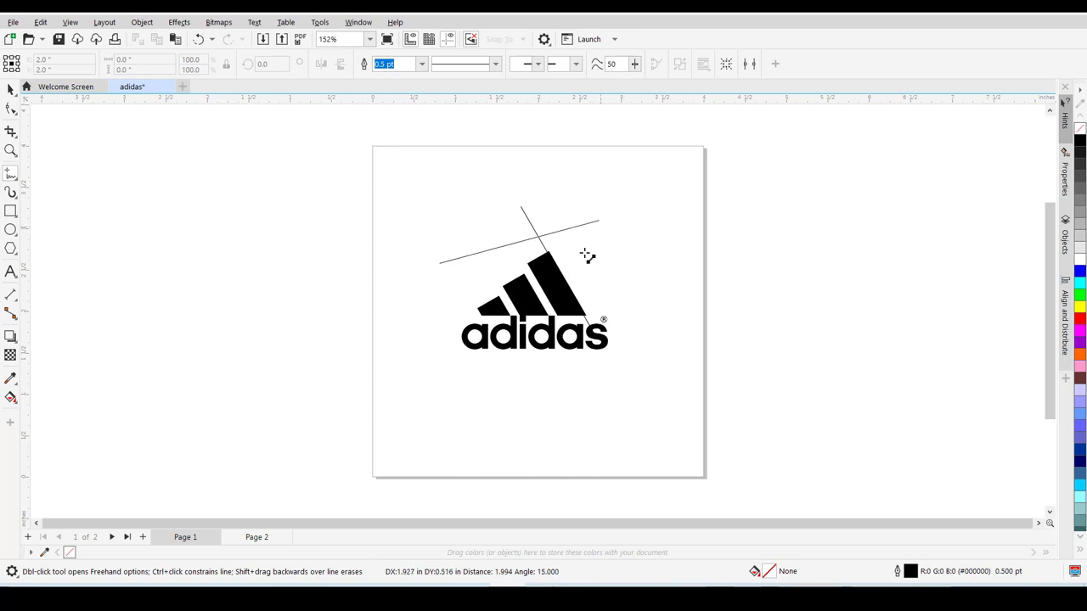
{"action": "left_click", "coordinate": [593, 194]}
{"action": "key", "text": "space"}
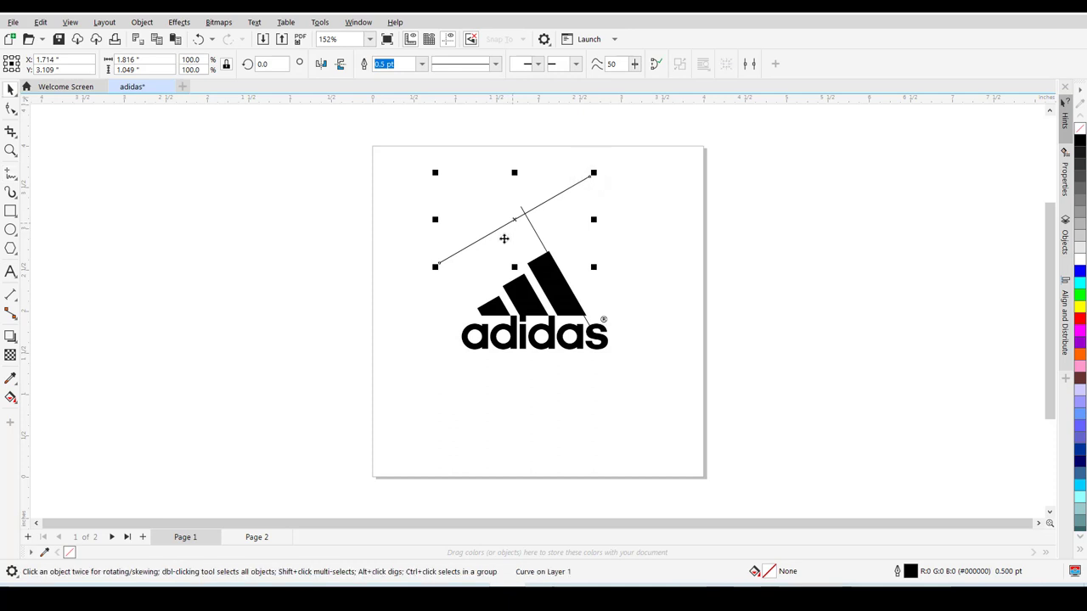
{"action": "mouse_move", "coordinate": [515, 219]}
{"action": "left_mouse_down"}
{"action": "mouse_move", "coordinate": [537, 265]}
{"action": "mouse_move", "coordinate": [502, 240]}
{"action": "mouse_move", "coordinate": [488, 209]}
{"action": "left_mouse_up"}
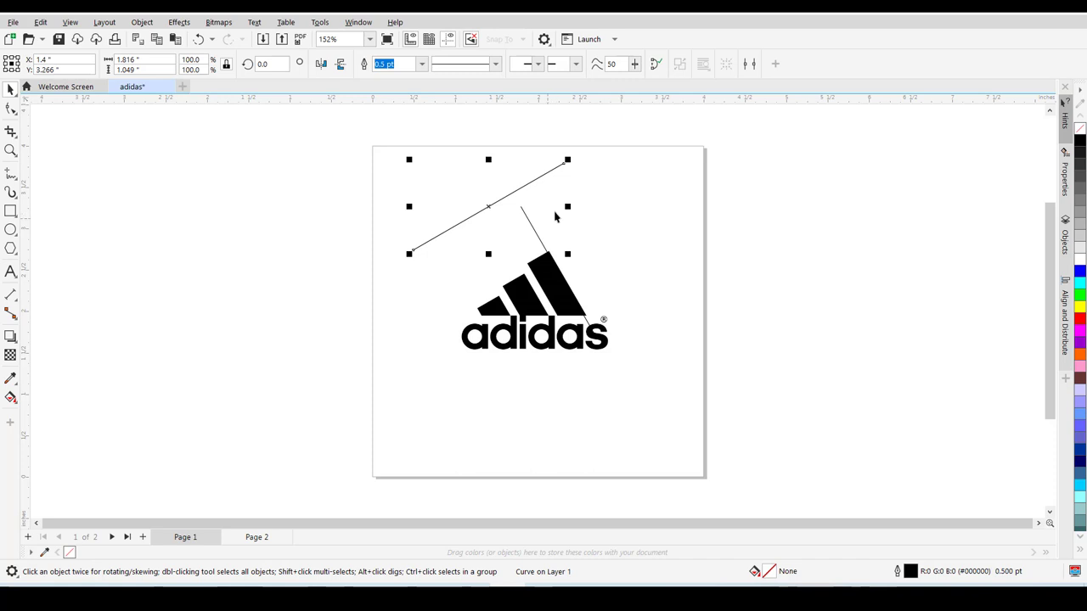
{"action": "key", "text": "Delete"}
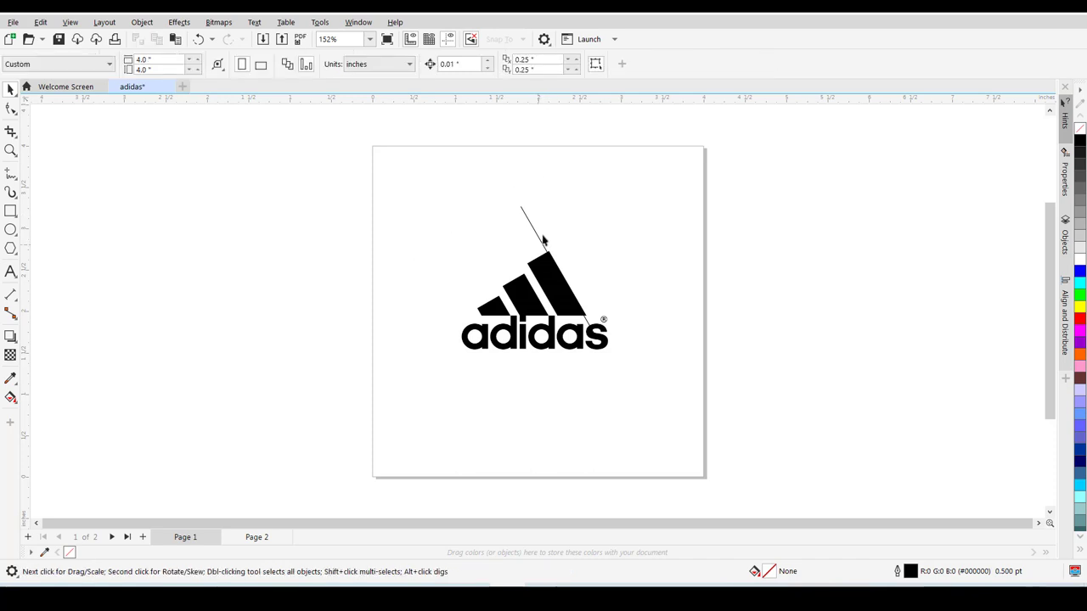
{"action": "left_click", "coordinate": [538, 236]}
{"action": "key", "text": "Delete"}
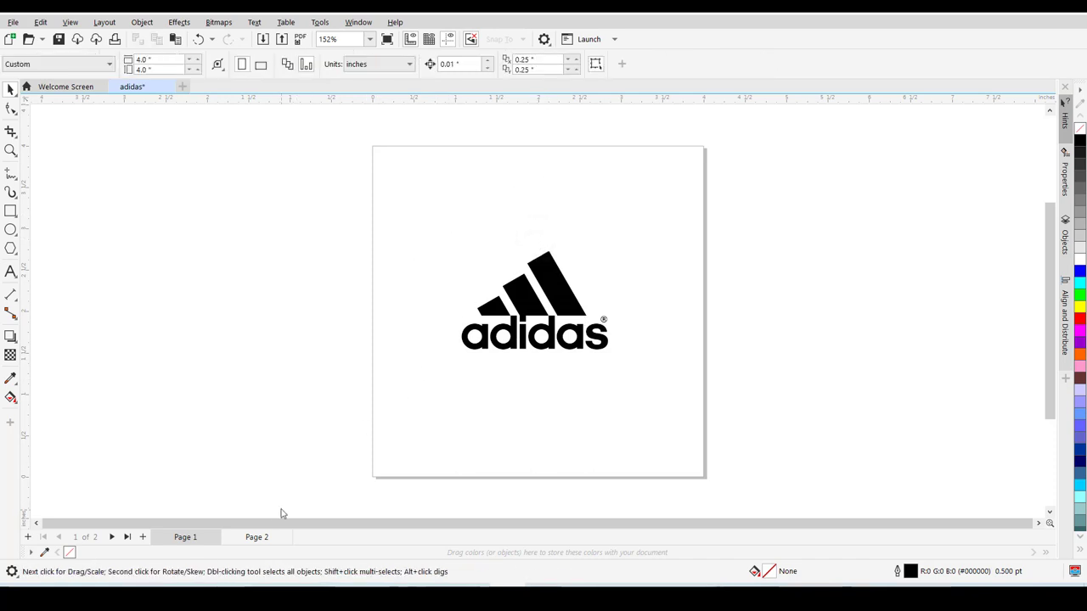
On Page 2, draw a straight Freehand line slanted at the stripe angle.
{"action": "left_click", "coordinate": [256, 537]}
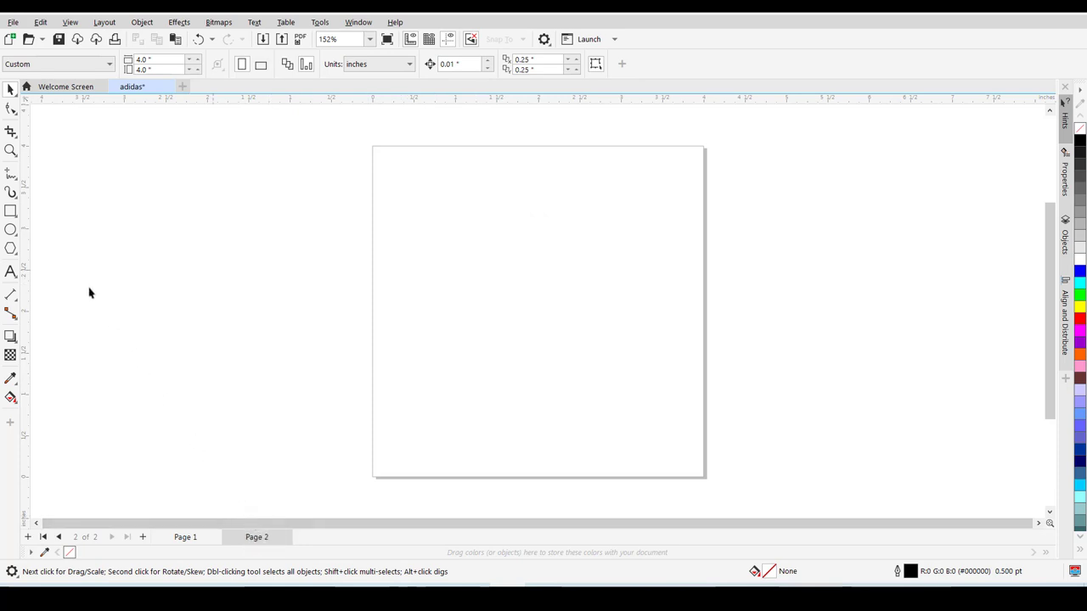
{"action": "left_click", "coordinate": [10, 175]}
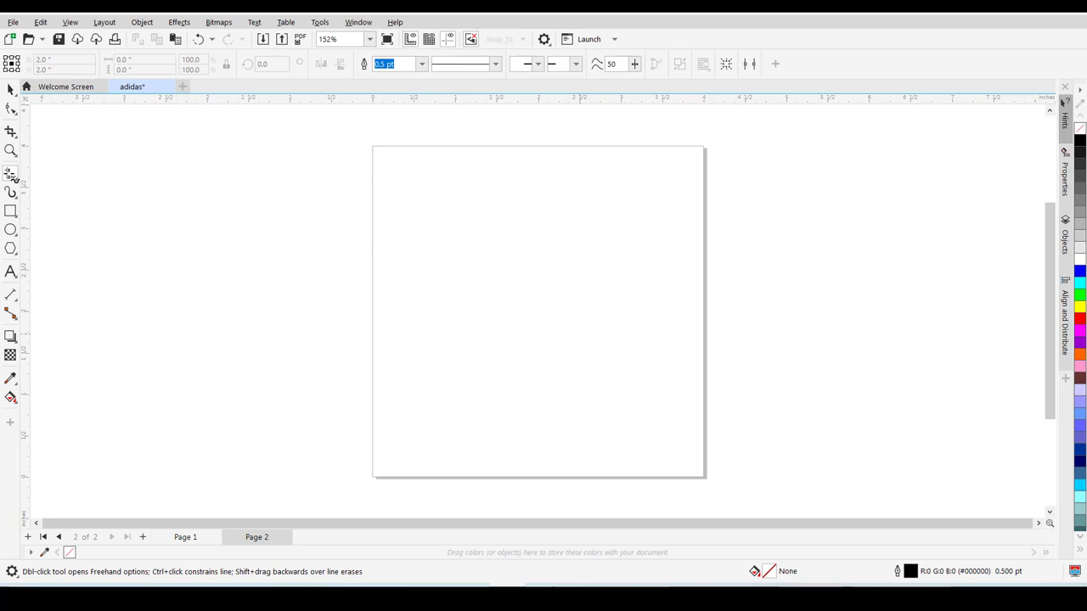
{"action": "left_click", "coordinate": [605, 371]}
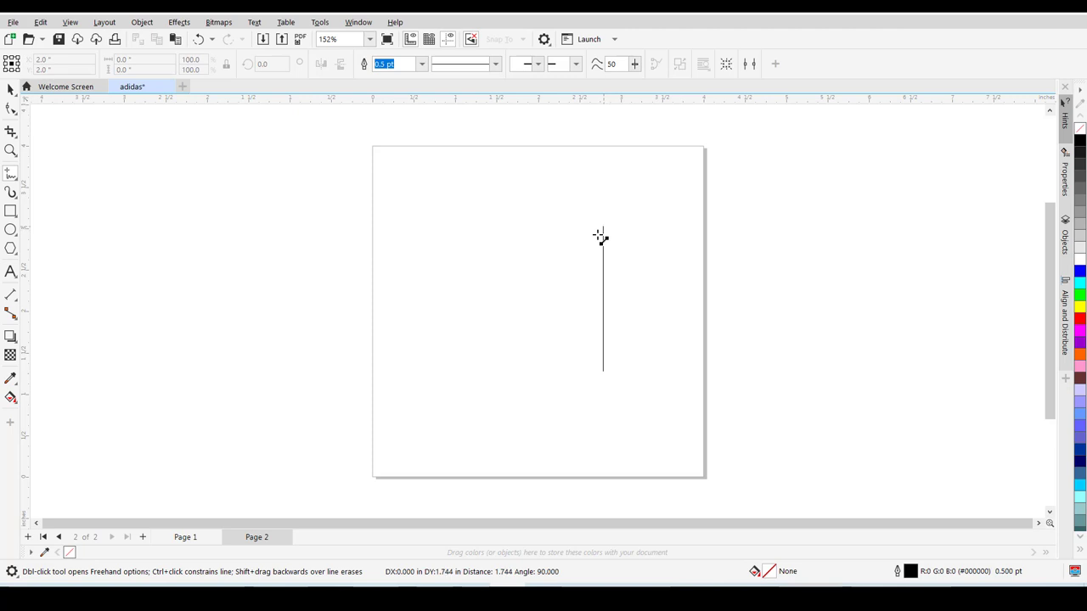
{"action": "left_click", "coordinate": [527, 234]}
Duplicate the line with Ctrl+D, place the copy parallel beside it, and view Page 1.
{"action": "key", "text": "space"}
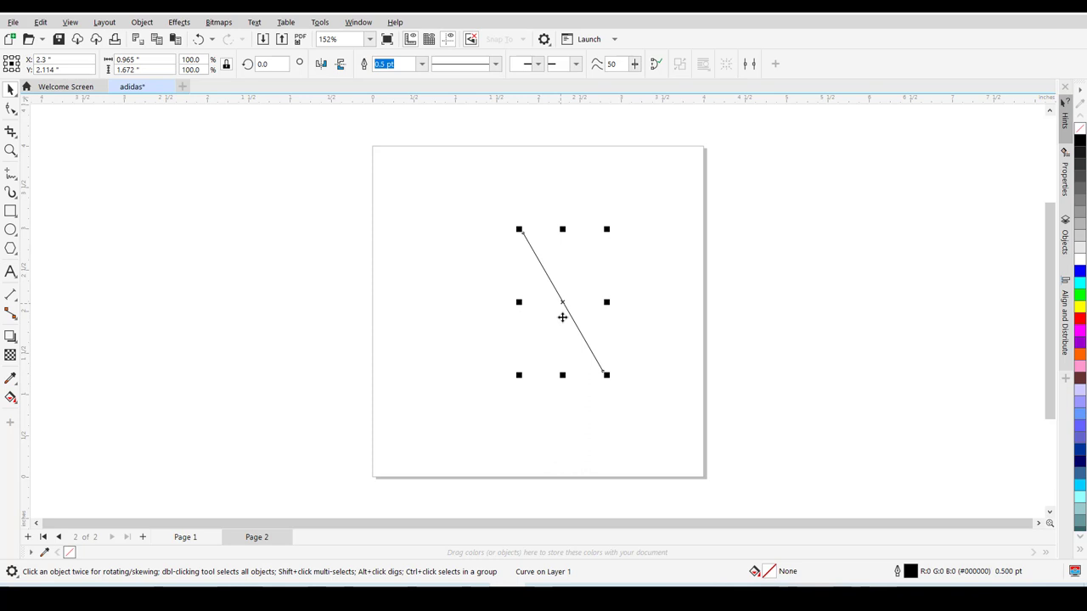
{"action": "key", "text": "ctrl+d"}
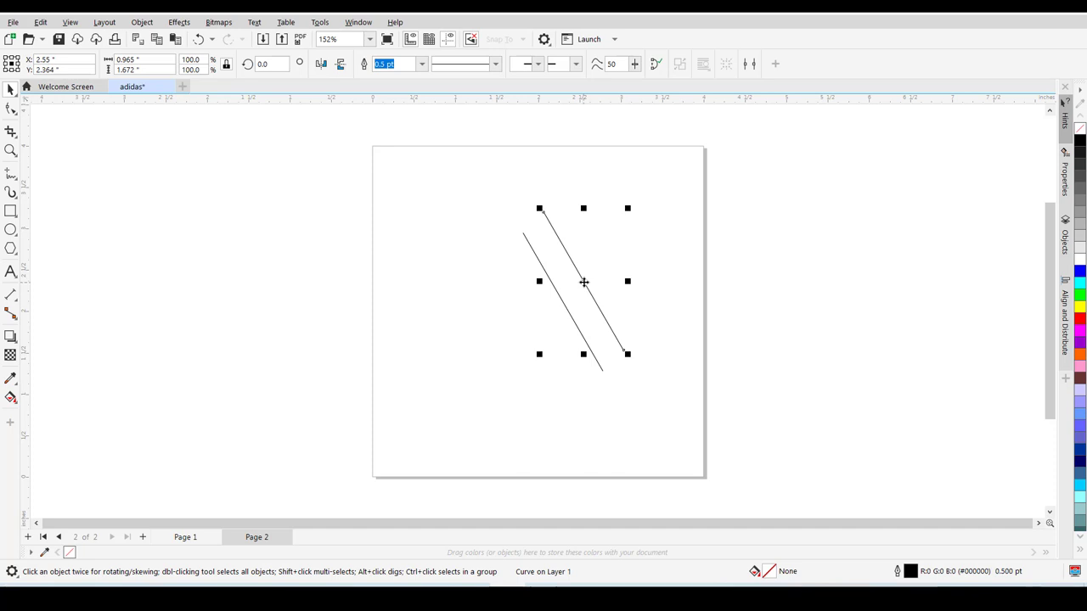
{"action": "left_click_drag", "start_coordinate": [584, 282], "coordinate": [592, 300]}
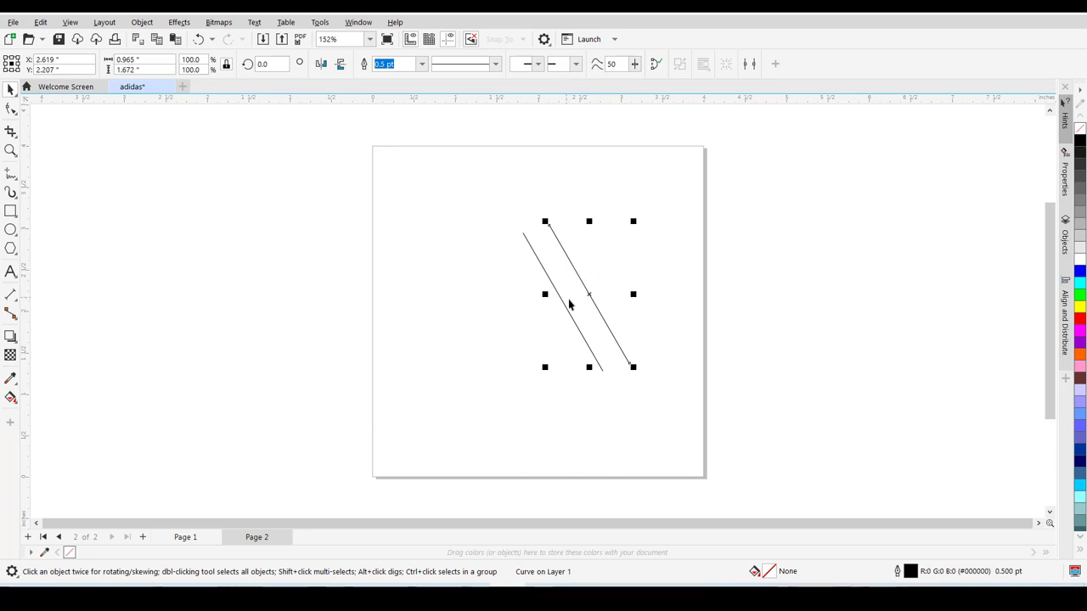
{"action": "left_click", "coordinate": [190, 537]}
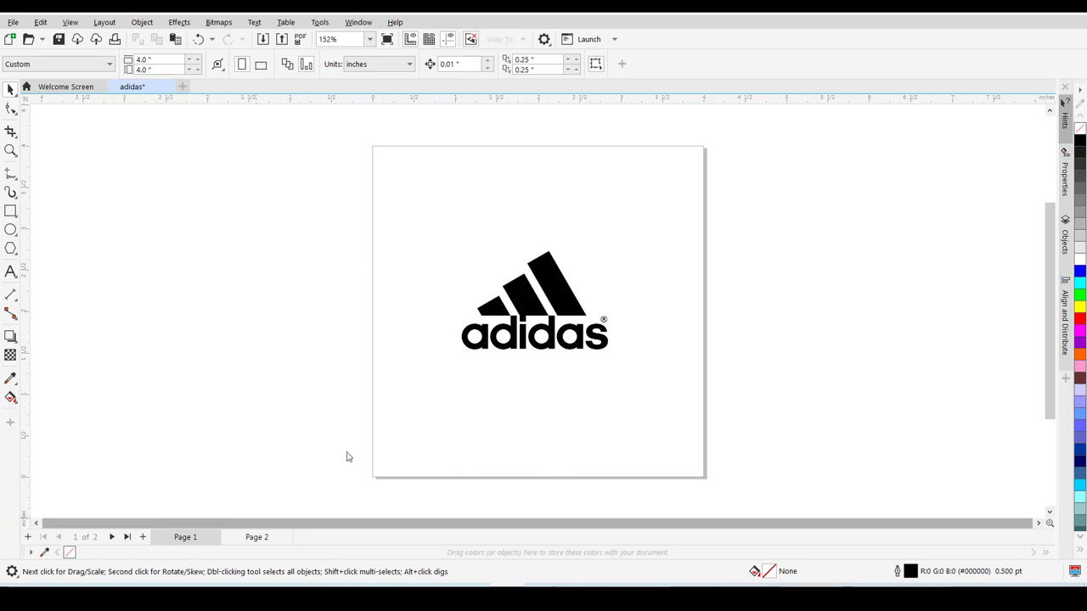
On Page 2, select both slanted lines and group them with Ctrl+G.
{"action": "left_click", "coordinate": [262, 538]}
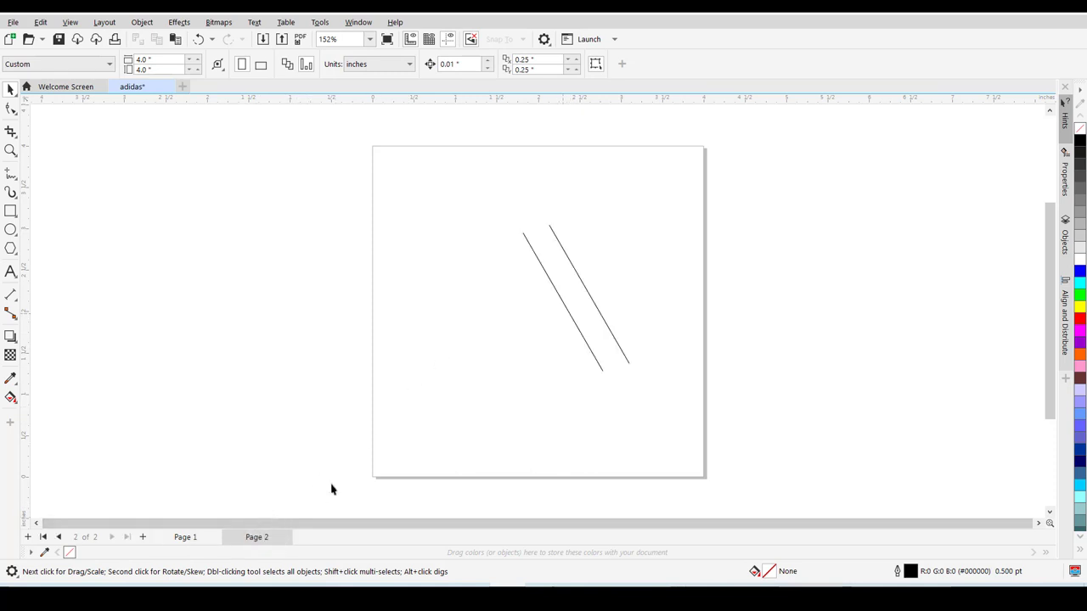
{"action": "left_click", "coordinate": [567, 312]}
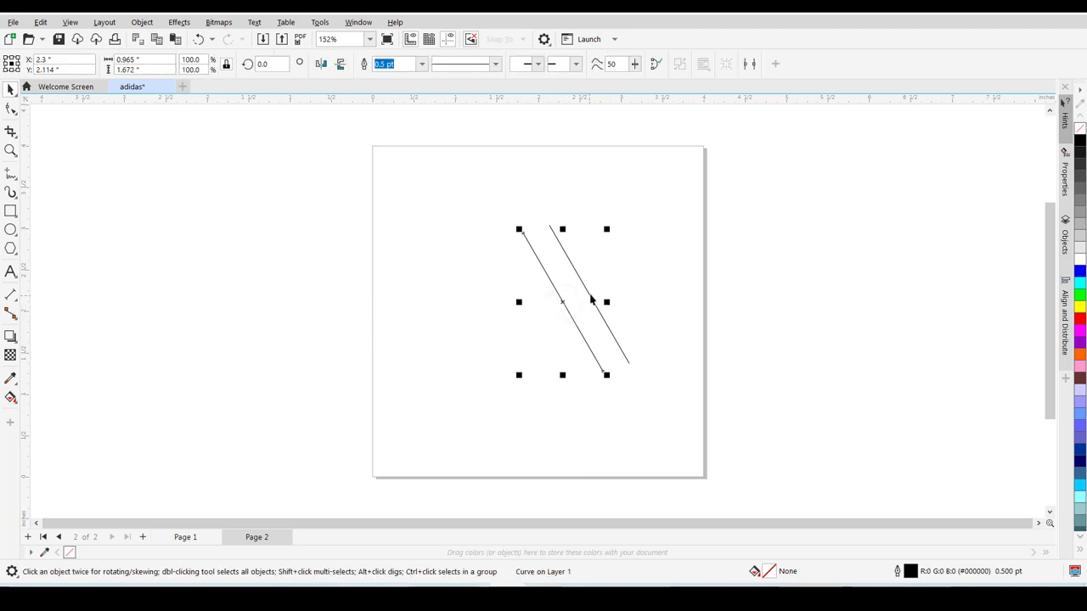
{"action": "left_click", "coordinate": [590, 297], "text": "shift"}
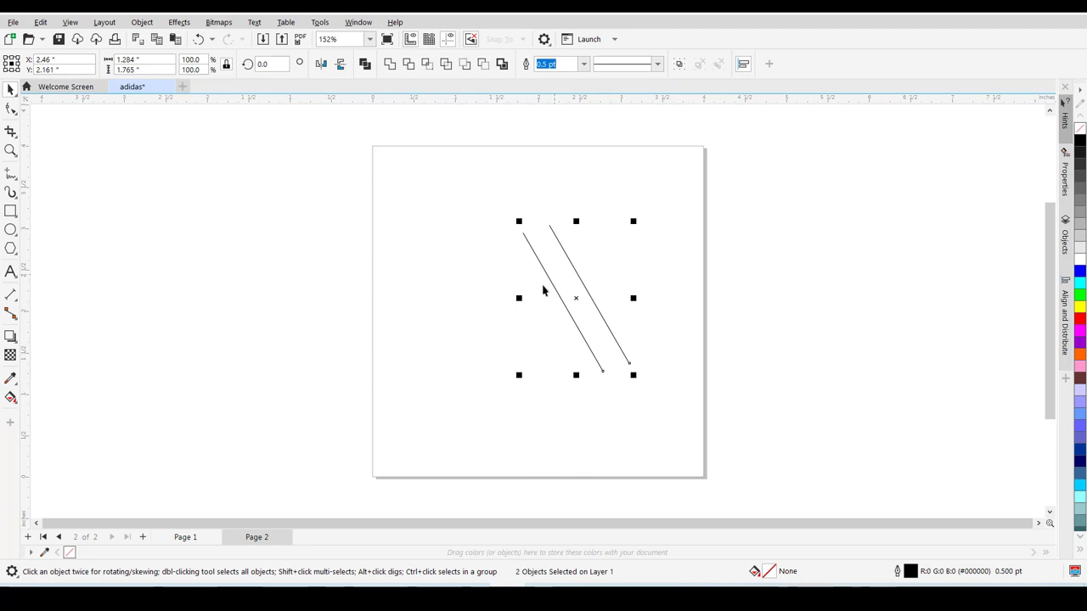
{"action": "key", "text": "ctrl+g"}
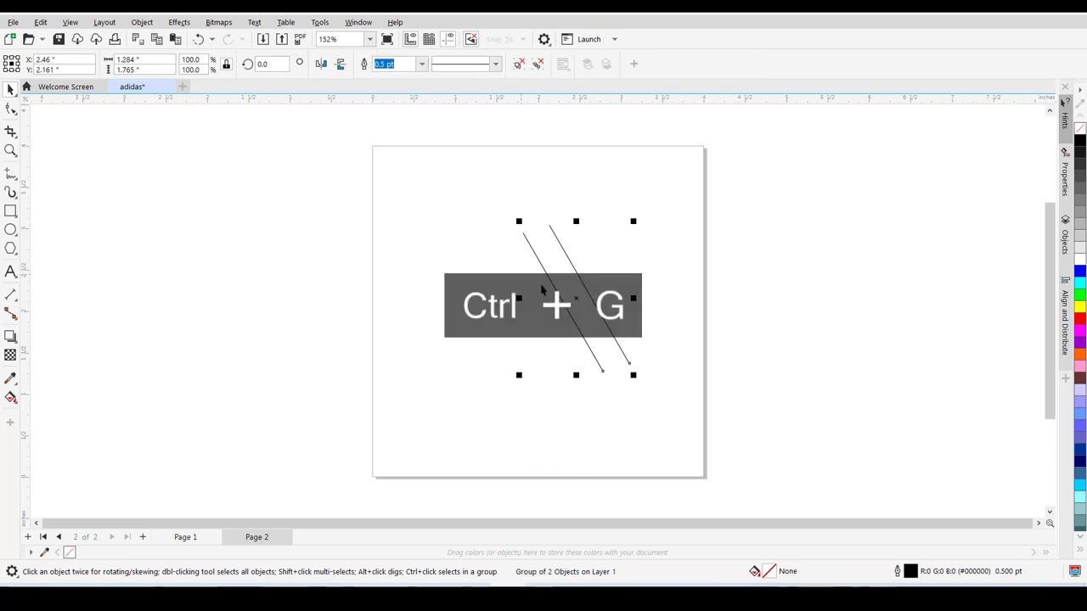
Nudge the line pair slightly right and down, then duplicate it with Ctrl+D.
{"action": "left_click", "coordinate": [509, 279]}
{"action": "left_click", "coordinate": [584, 284]}
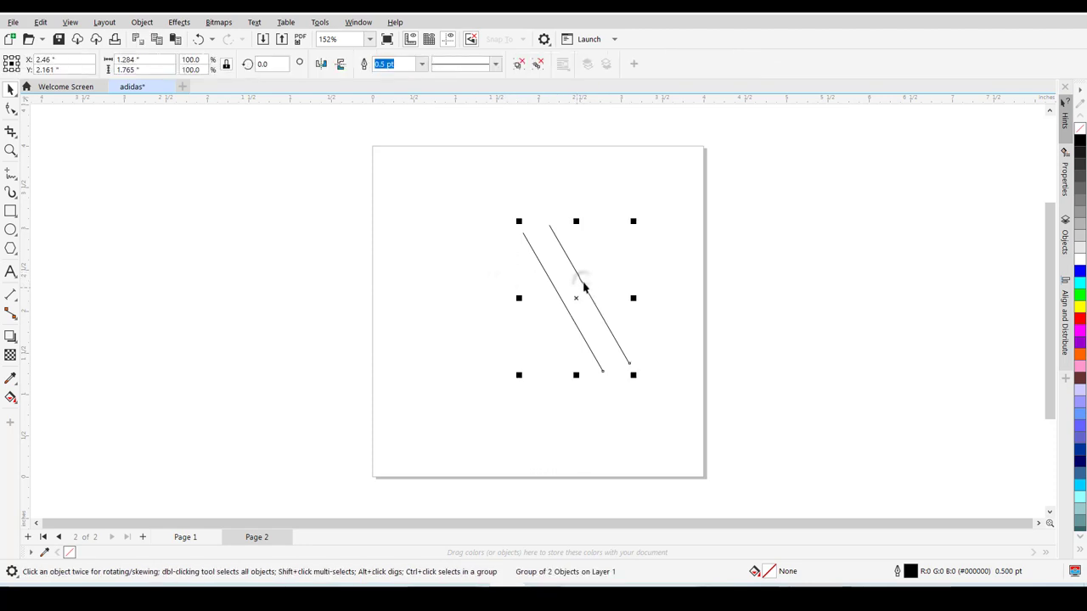
{"action": "mouse_move", "coordinate": [582, 286]}
{"action": "left_mouse_down"}
{"action": "mouse_move", "coordinate": [585, 313]}
{"action": "mouse_move", "coordinate": [592, 297]}
{"action": "left_mouse_up"}
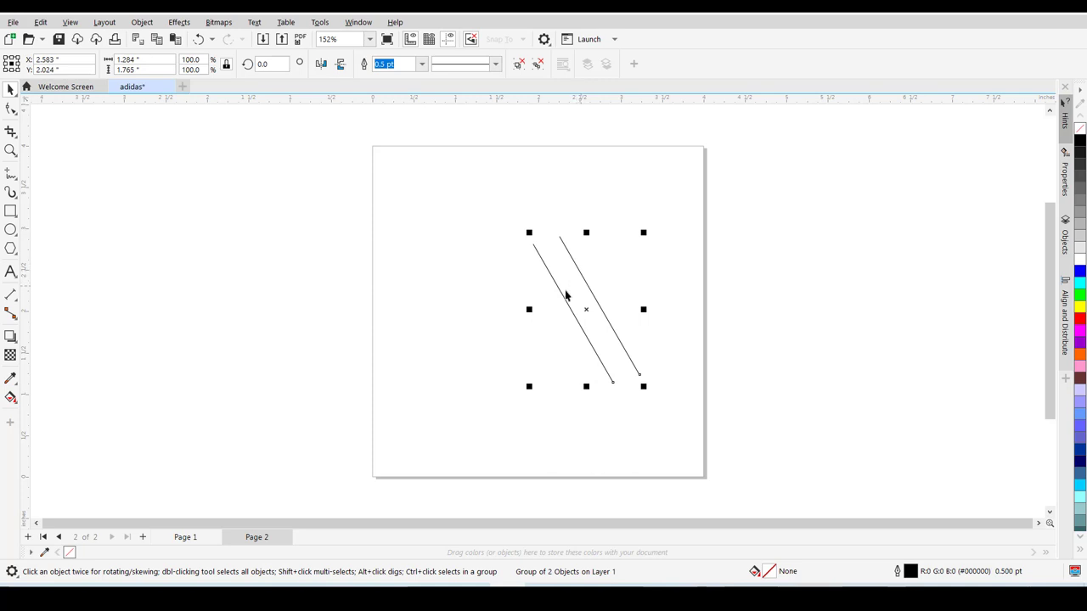
{"action": "key", "text": "ctrl+d"}
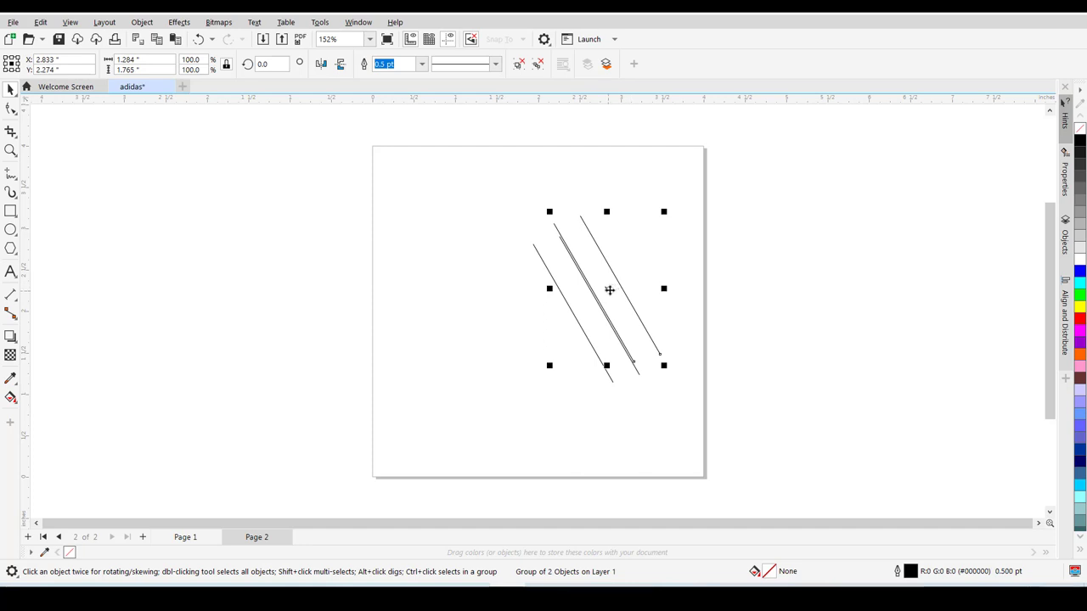
Move the copied pair left, duplicate it again, and check each of the three pairs' placement.
{"action": "left_click_drag", "start_coordinate": [608, 289], "coordinate": [548, 325]}
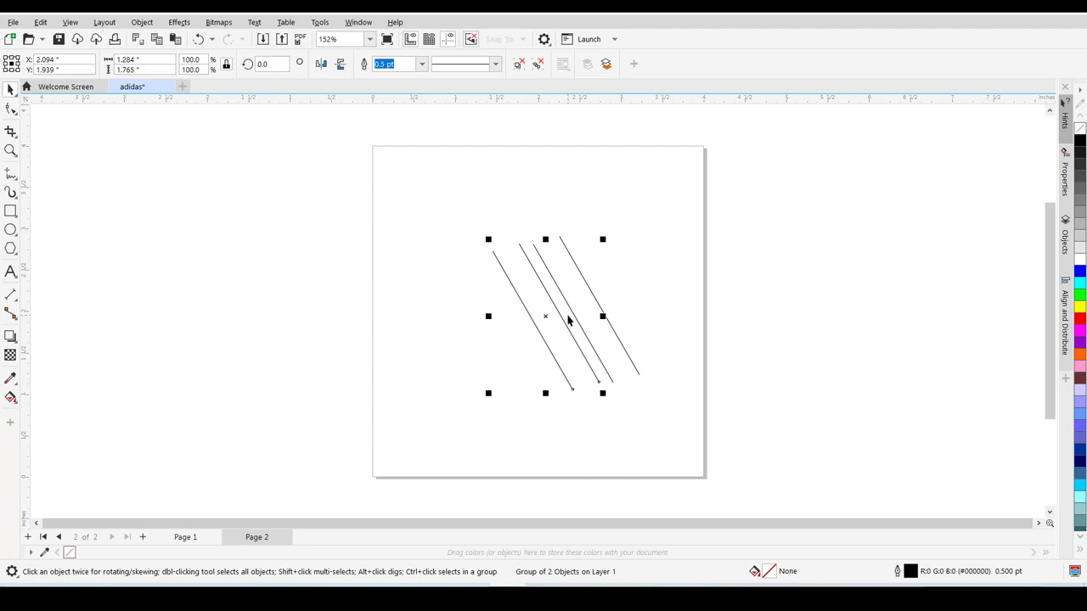
{"action": "key", "text": "ctrl+d"}
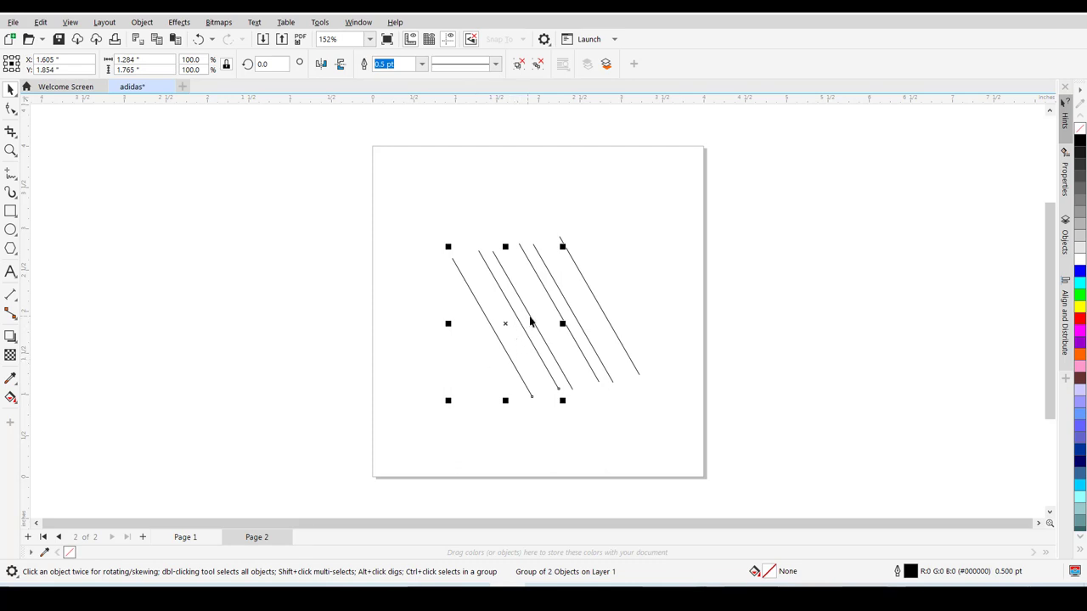
{"action": "left_click", "coordinate": [442, 297]}
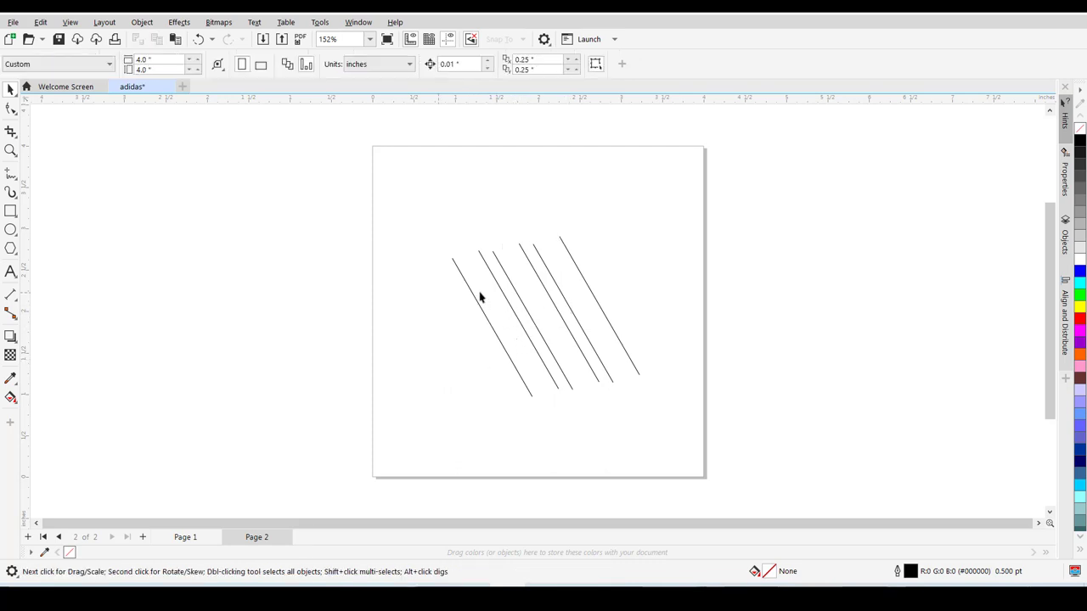
{"action": "left_click", "coordinate": [590, 291]}
{"action": "left_click", "coordinate": [544, 303]}
{"action": "left_click", "coordinate": [552, 304]}
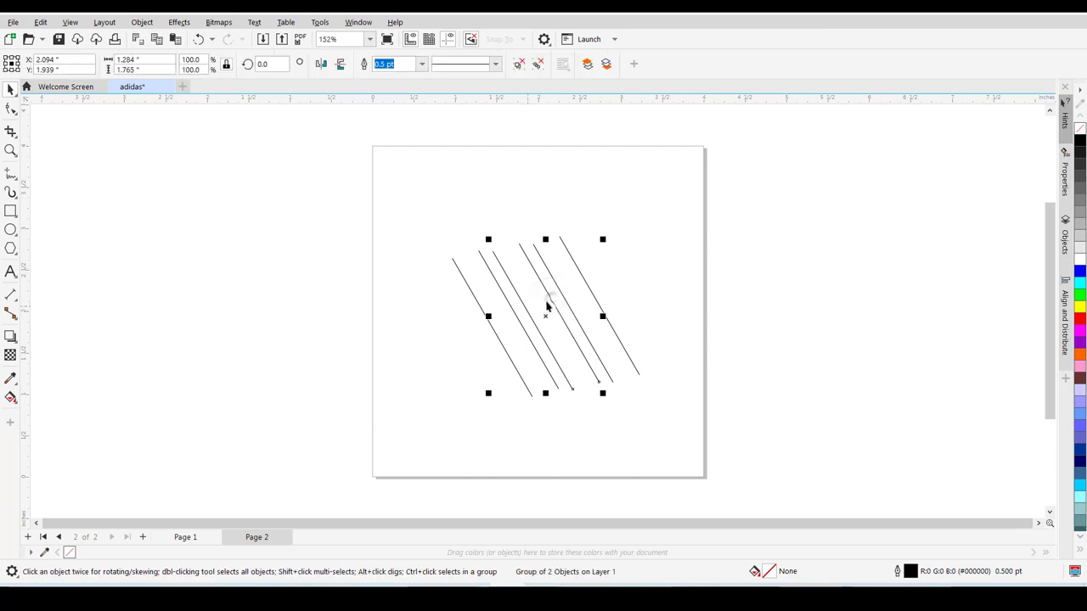
{"action": "left_click", "coordinate": [512, 307]}
{"action": "left_click", "coordinate": [416, 301]}
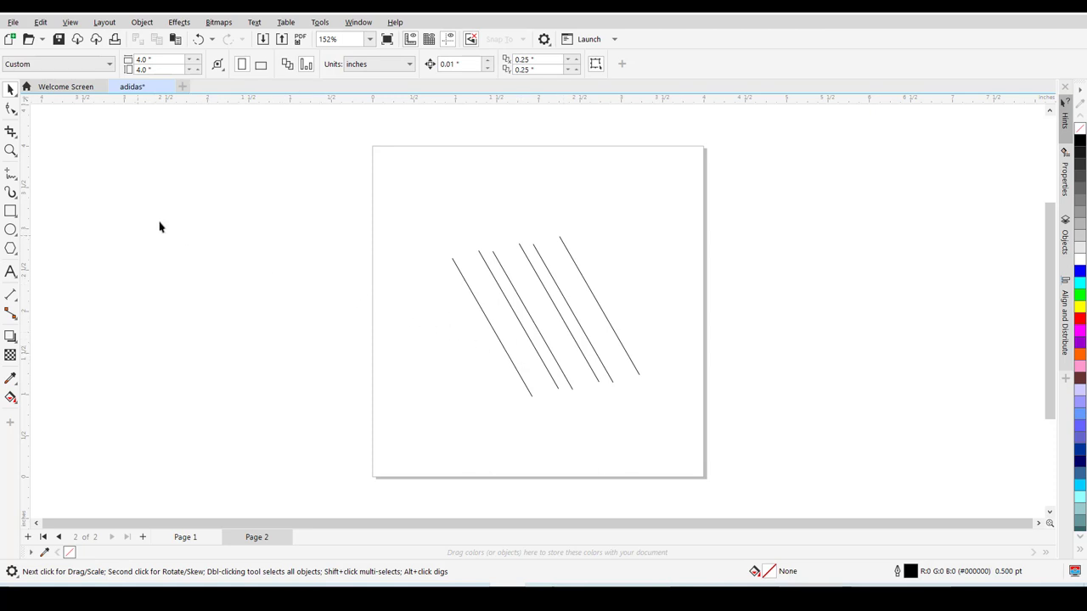
Draw a horizontal line across the six slanted lines, raise it slightly, and add a 30° rising line.
{"action": "left_click", "coordinate": [10, 174]}
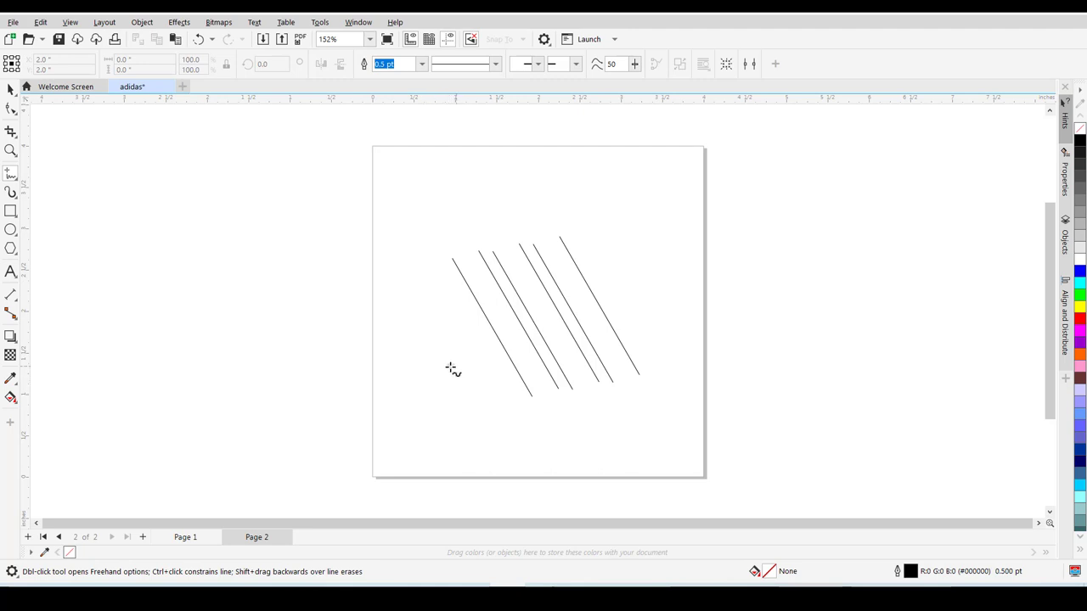
{"action": "left_click", "coordinate": [443, 383]}
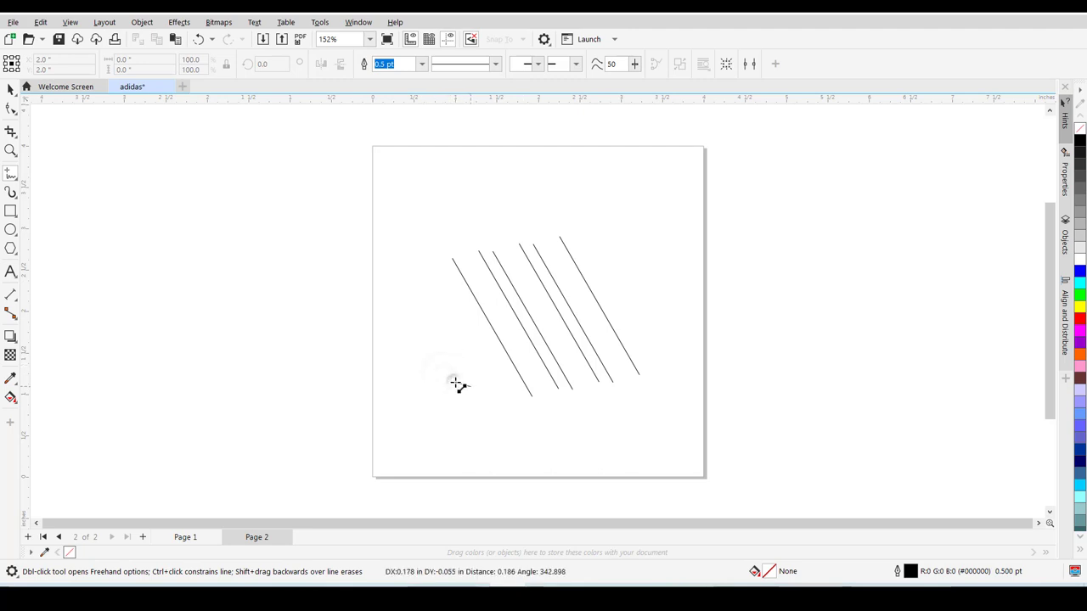
{"action": "left_click", "coordinate": [692, 382]}
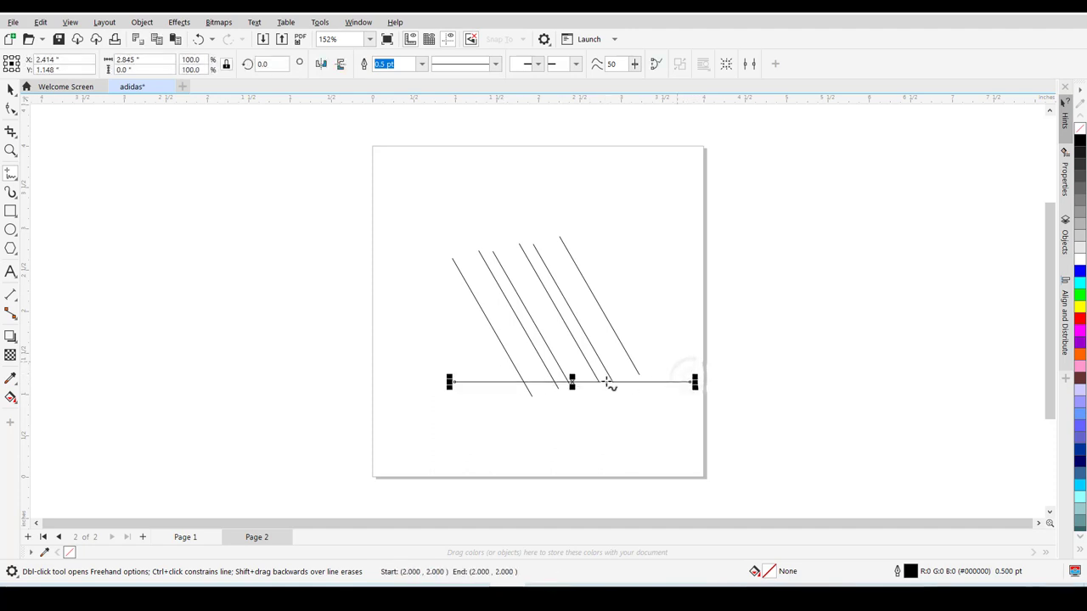
{"action": "left_click_drag", "start_coordinate": [574, 383], "coordinate": [573, 368]}
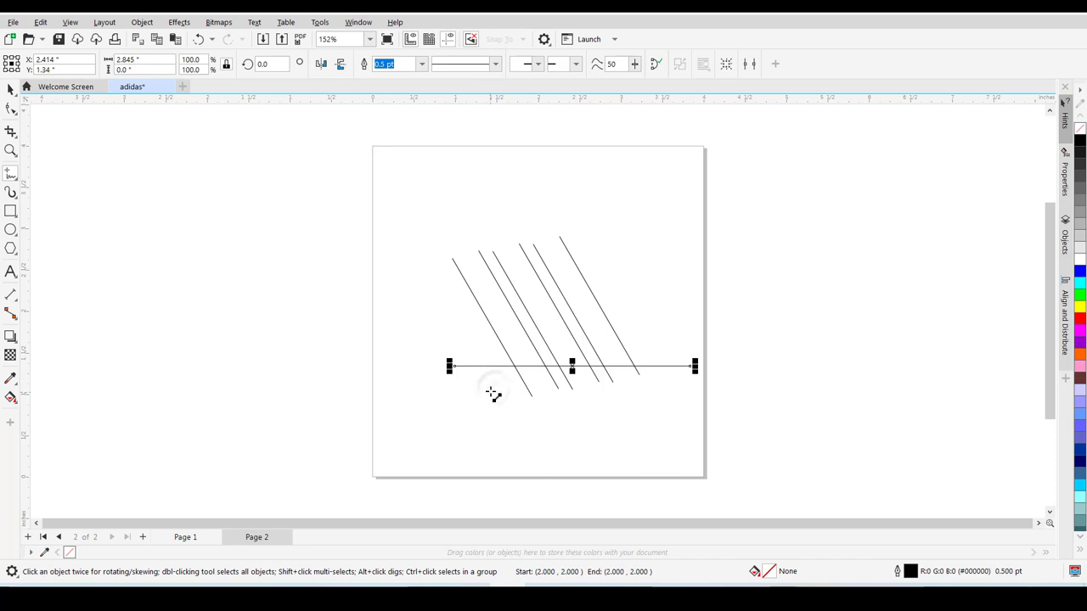
{"action": "mouse_move", "coordinate": [496, 366]}
{"action": "left_mouse_down"}
{"action": "mouse_move", "coordinate": [502, 223]}
{"action": "mouse_move", "coordinate": [522, 253]}
{"action": "mouse_move", "coordinate": [490, 225]}
{"action": "left_mouse_up"}
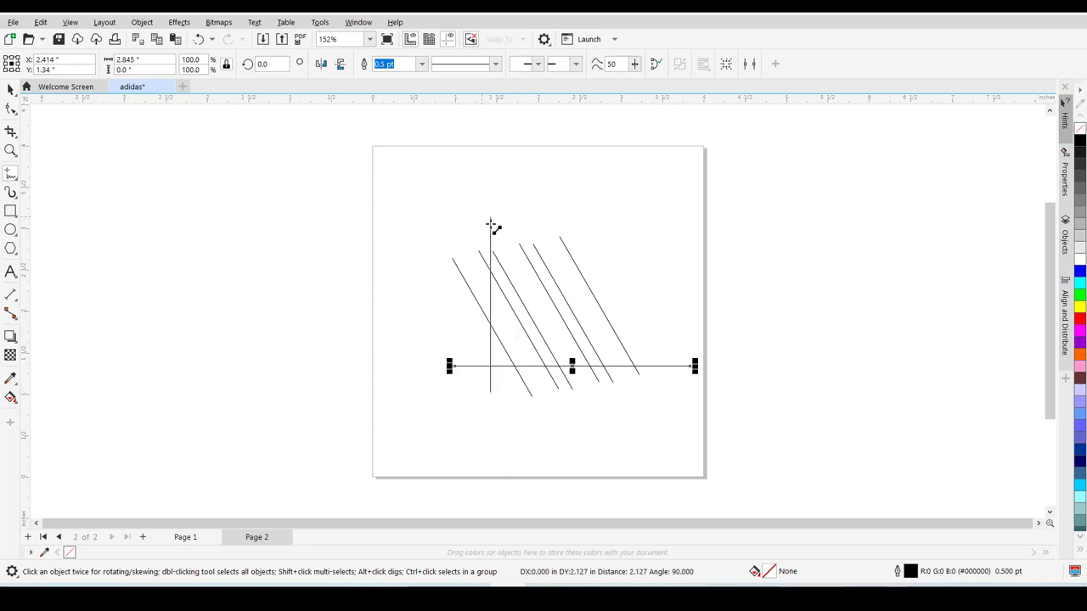
{"action": "mouse_move", "coordinate": [489, 225]}
{"action": "left_mouse_down"}
{"action": "mouse_move", "coordinate": [672, 390]}
{"action": "mouse_move", "coordinate": [653, 324]}
{"action": "mouse_move", "coordinate": [660, 301]}
{"action": "left_mouse_up"}
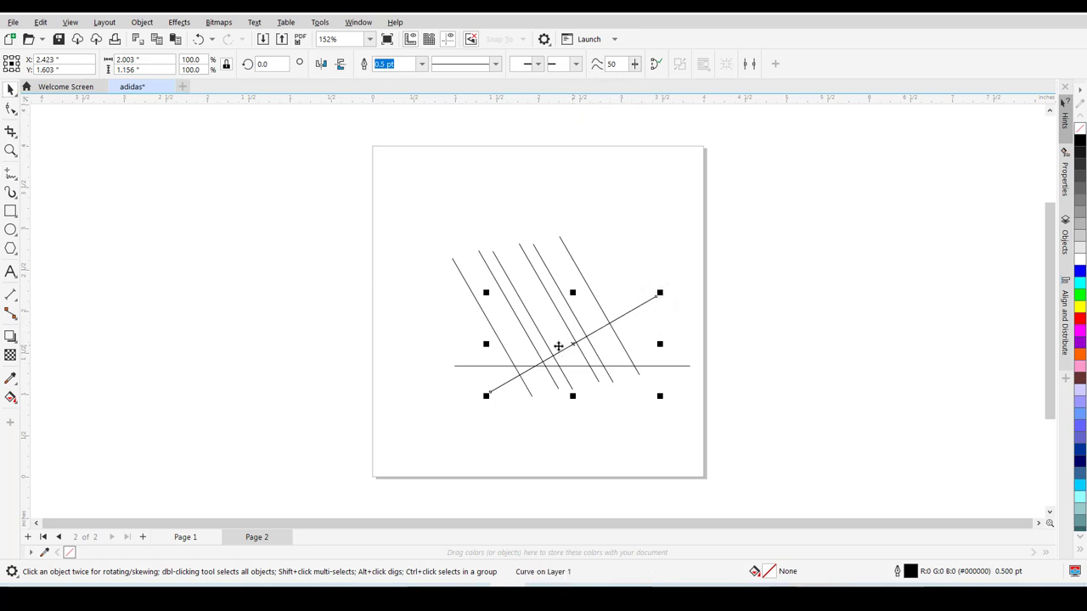
Position the 30° rising line across the stripe lines, nudging it while comparing with Page 1's logo.
{"action": "mouse_move", "coordinate": [567, 344]}
{"action": "left_mouse_down"}
{"action": "mouse_move", "coordinate": [546, 339]}
{"action": "mouse_move", "coordinate": [557, 329]}
{"action": "left_mouse_up"}
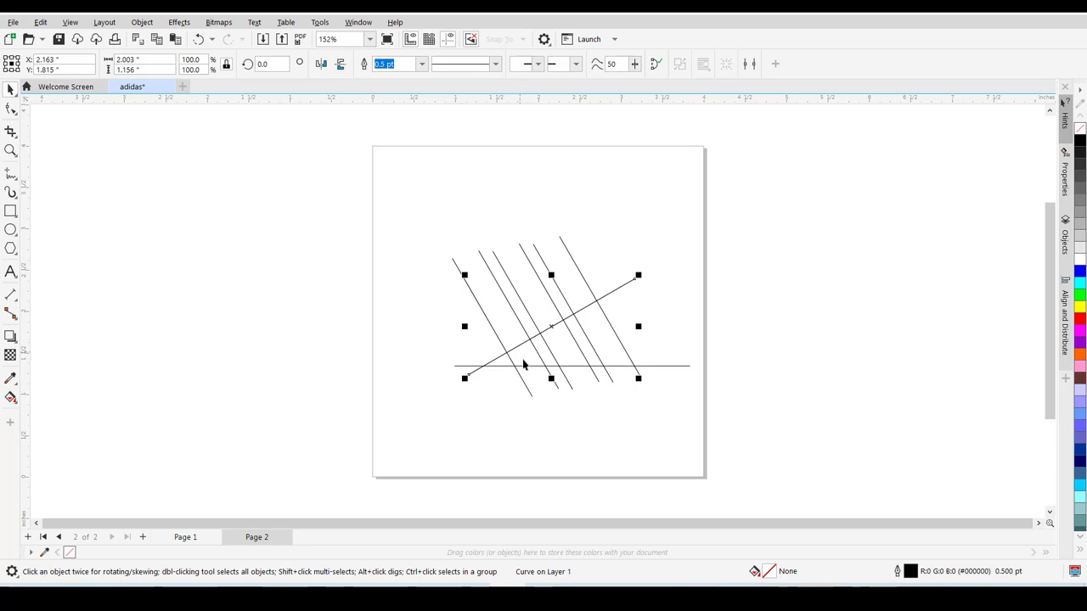
{"action": "left_click", "coordinate": [185, 537]}
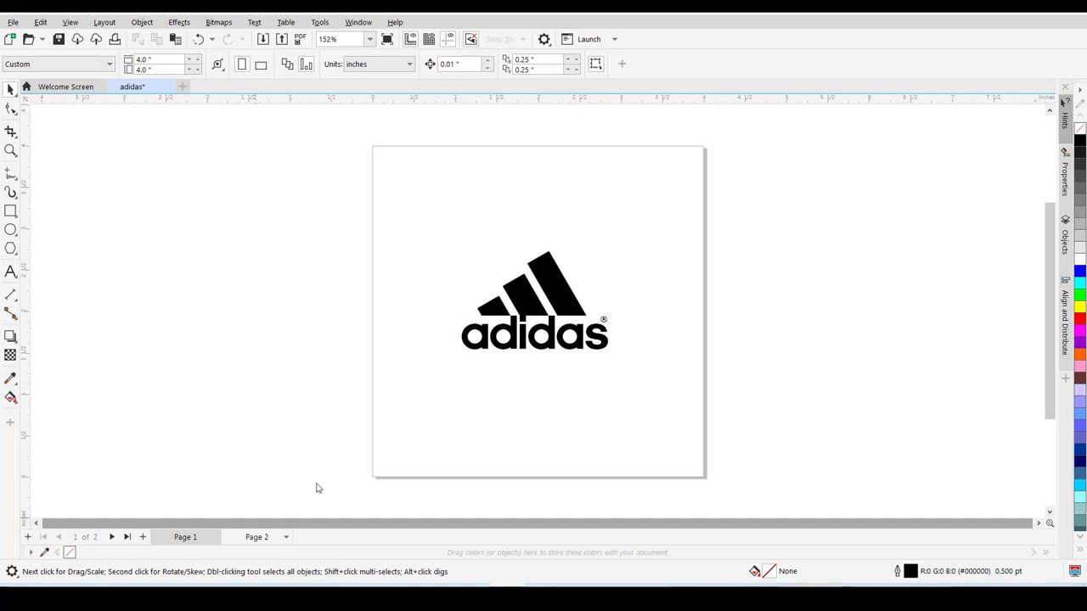
{"action": "left_click", "coordinate": [257, 538]}
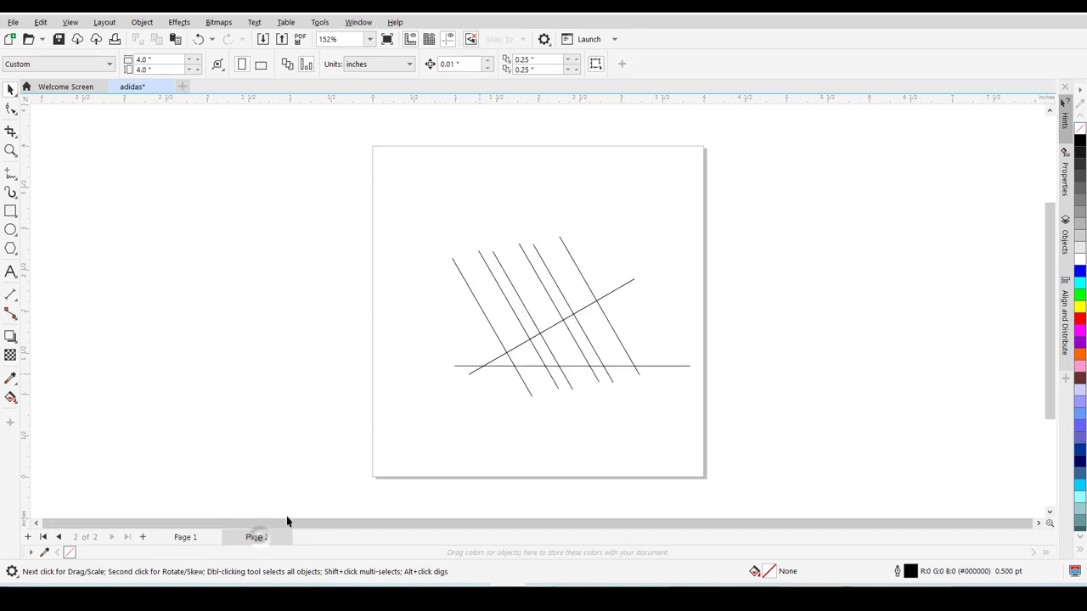
{"action": "left_click", "coordinate": [535, 339]}
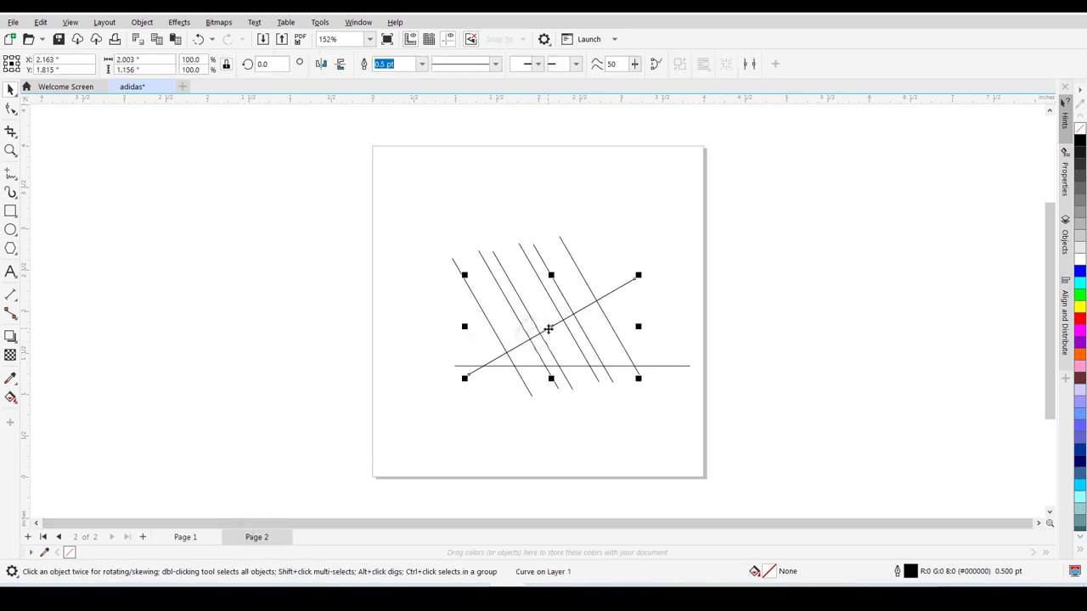
{"action": "left_click_drag", "start_coordinate": [553, 338], "coordinate": [552, 335]}
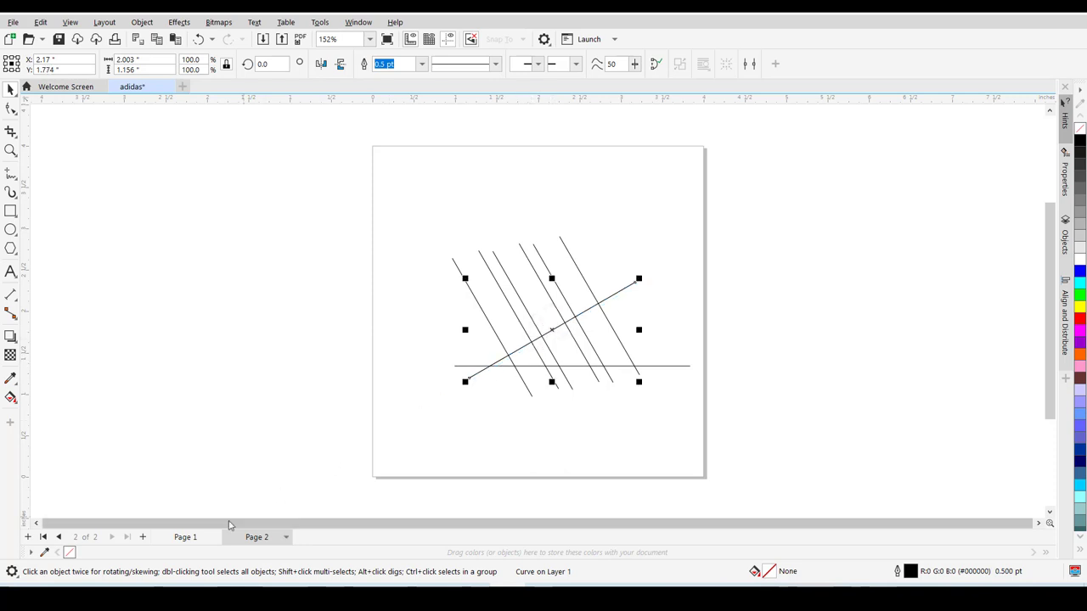
{"action": "left_click", "coordinate": [185, 537]}
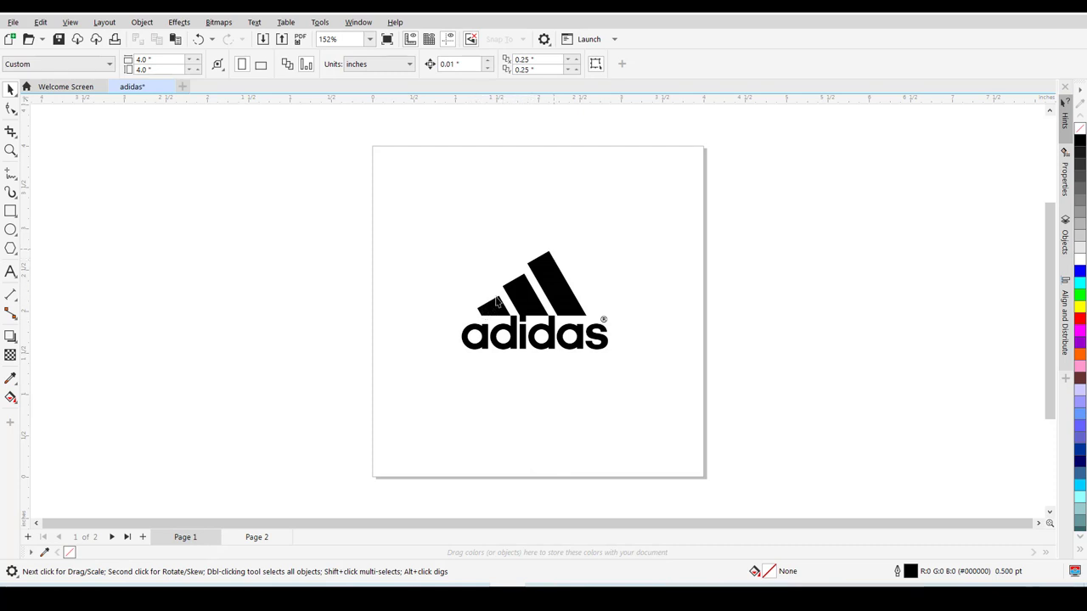
{"action": "left_click", "coordinate": [261, 537]}
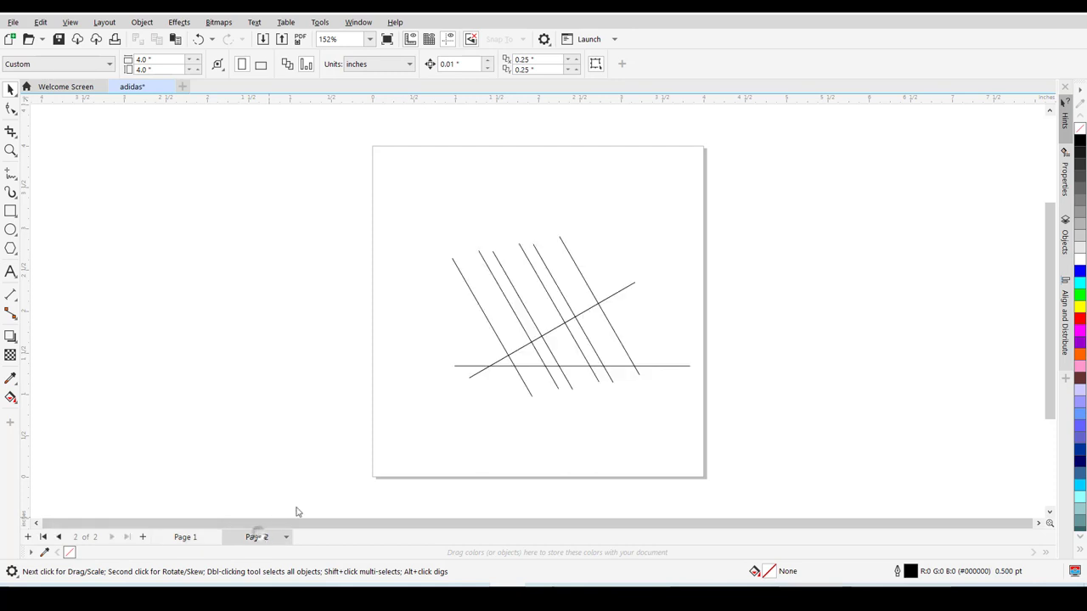
{"action": "left_click", "coordinate": [525, 346]}
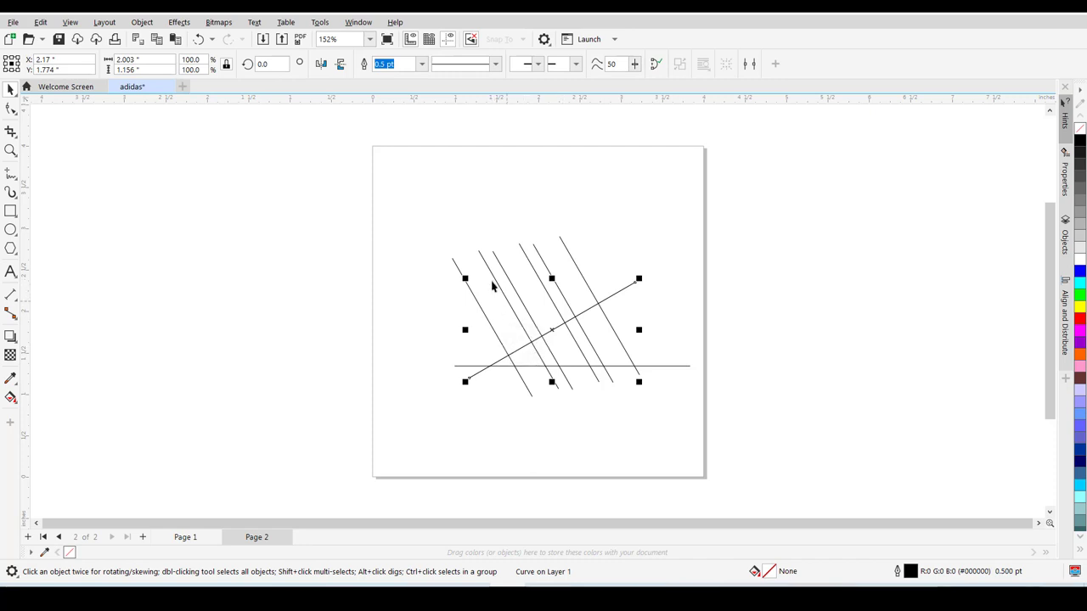
Duplicate the rising line twice with Ctrl+D, giving three stepped parallel 30° lines.
{"action": "key", "text": "ctrl+d"}
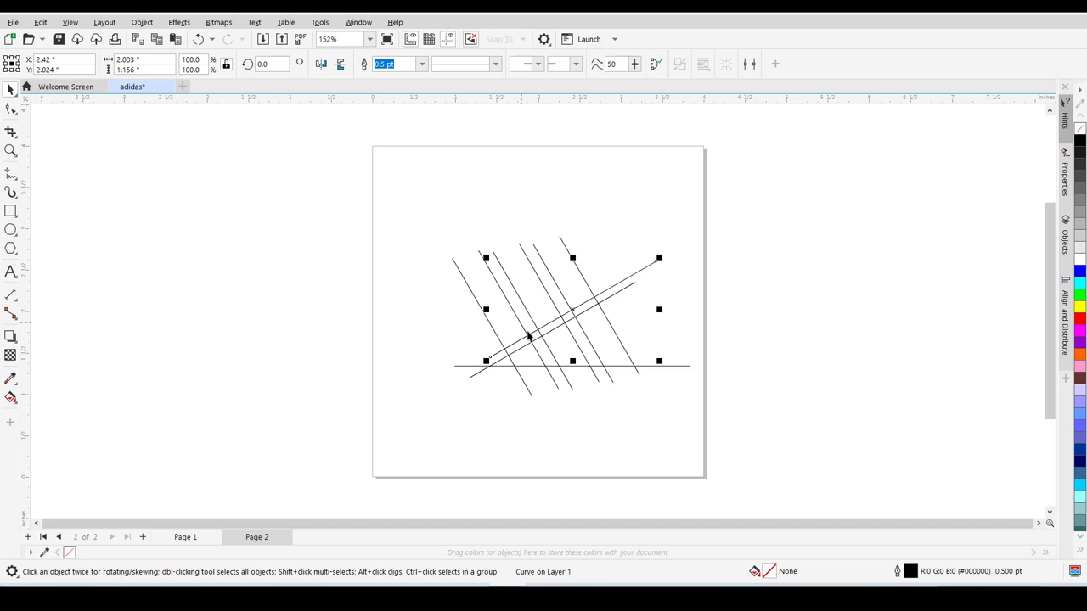
{"action": "key", "text": "ctrl+d"}
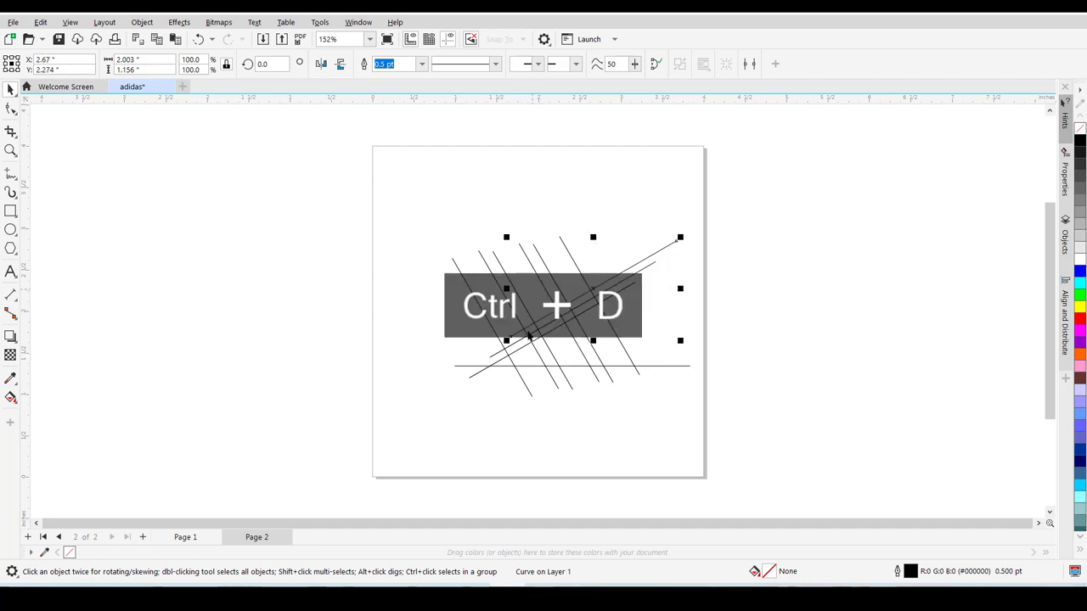
{"action": "left_click", "coordinate": [617, 208]}
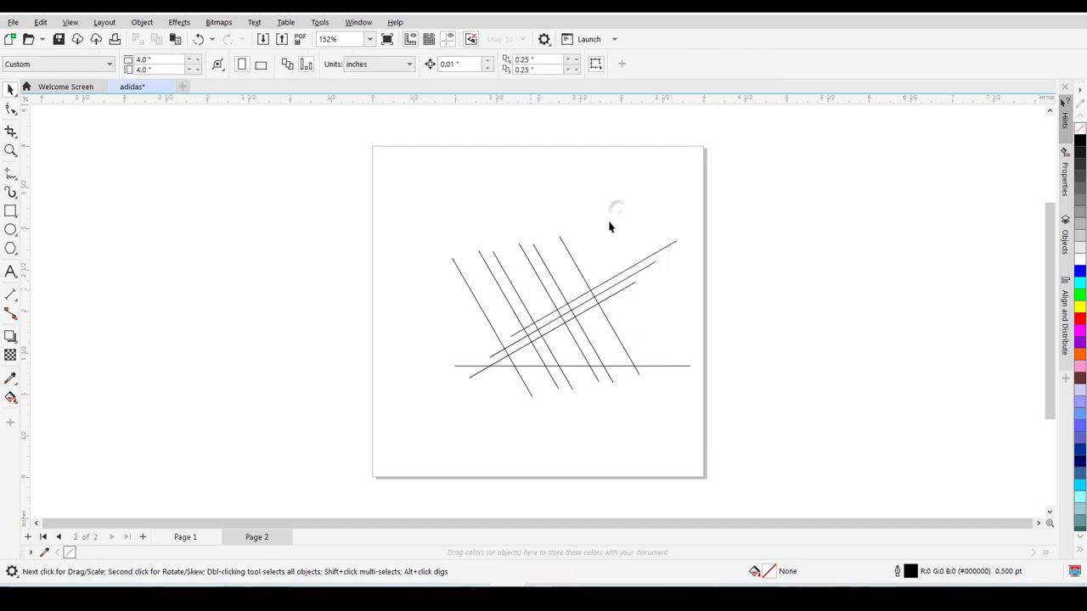
Smart Fill the smallest stripe region between the guide lines in red with no outline.
{"action": "left_click", "coordinate": [12, 406]}
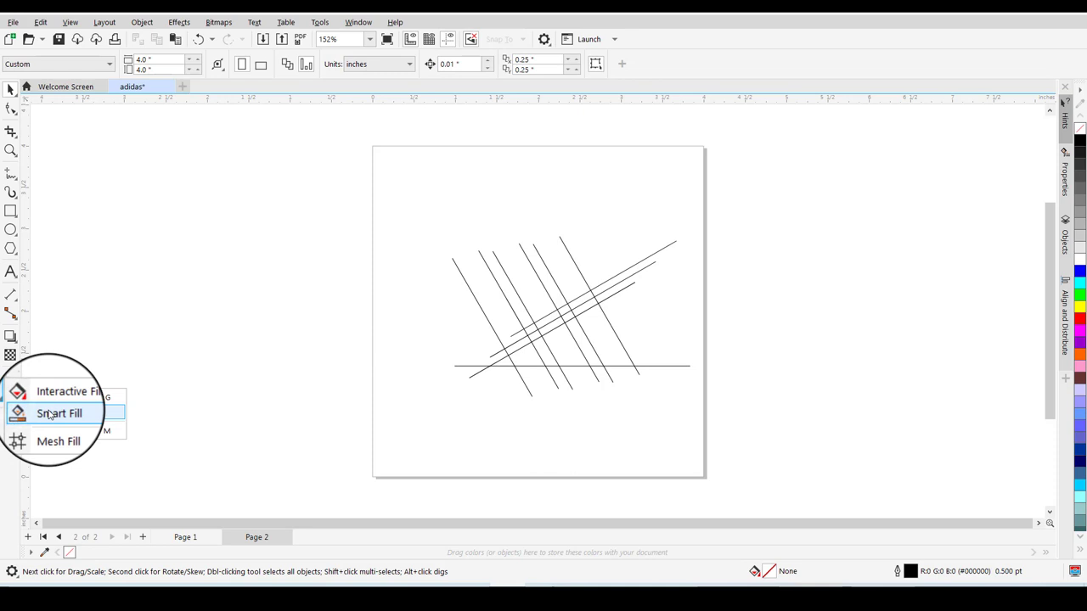
{"action": "left_click", "coordinate": [48, 413]}
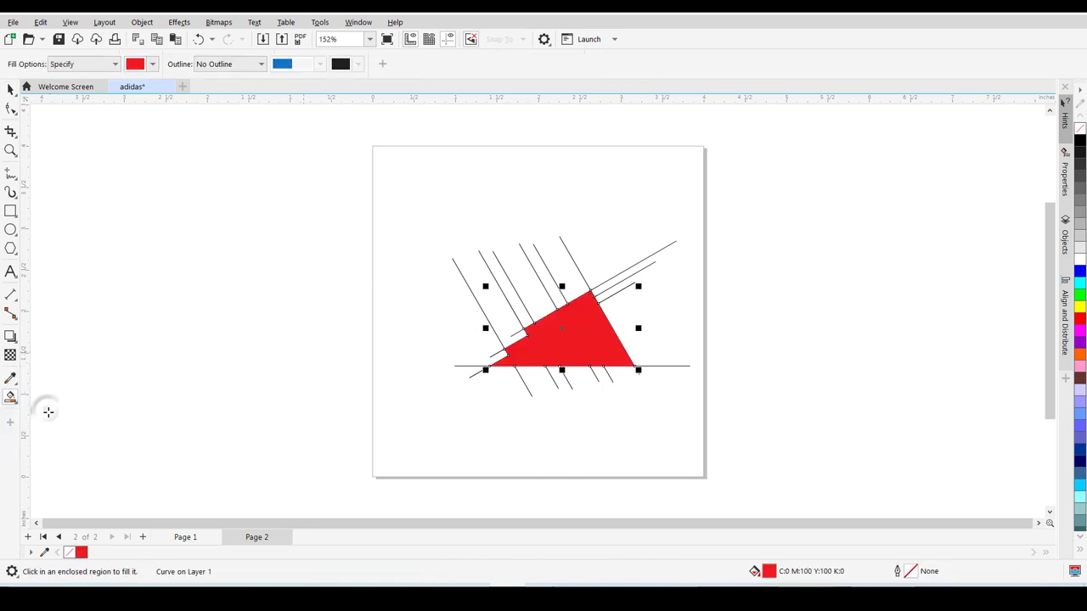
{"action": "key", "text": "ctrl+z"}
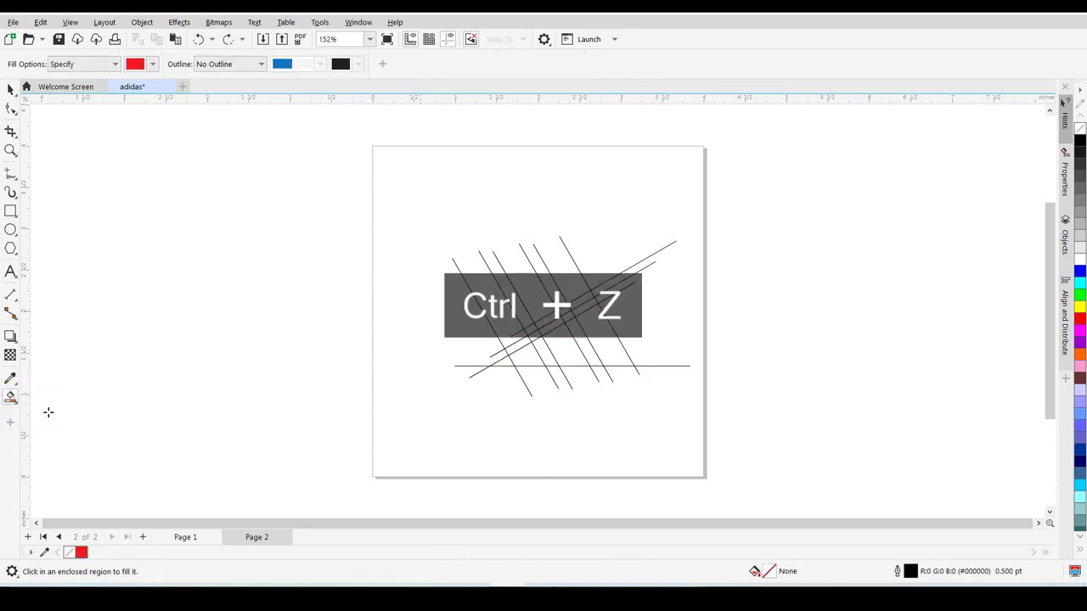
{"action": "left_click", "coordinate": [524, 355]}
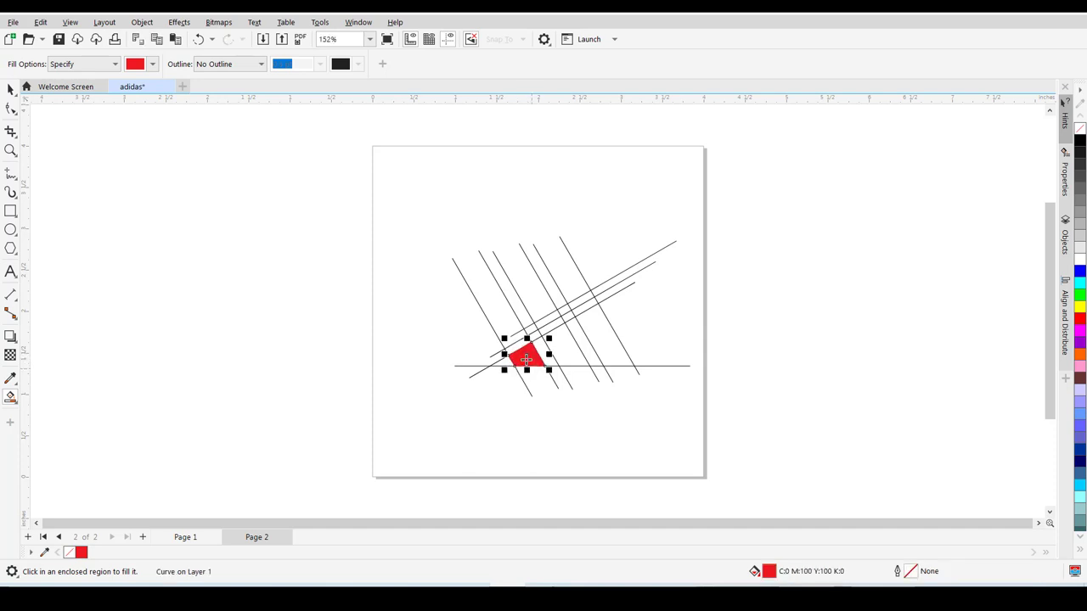
{"action": "key", "text": "space"}
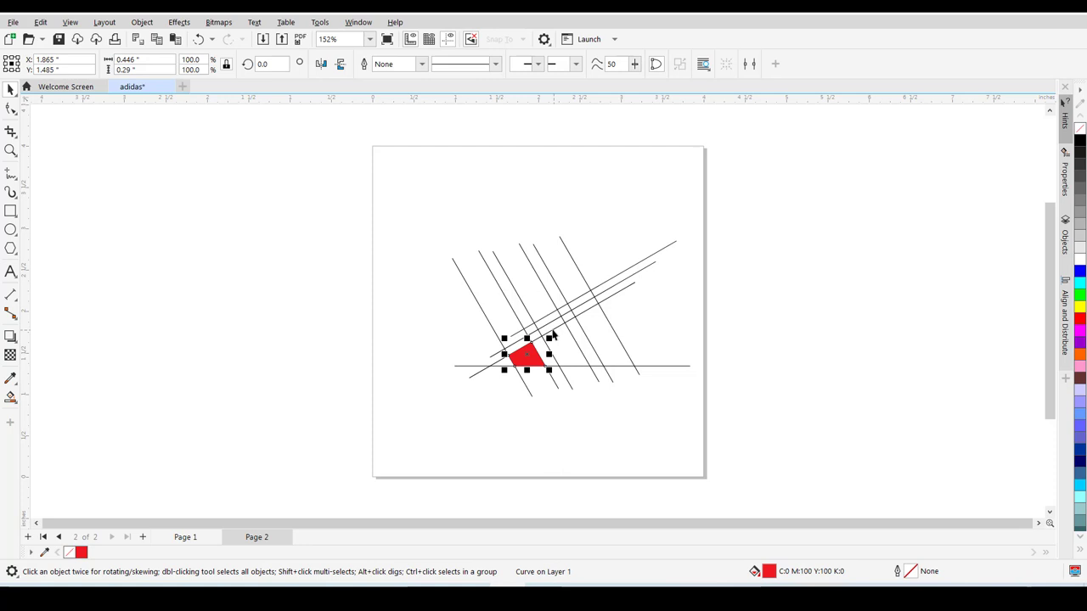
Smart Fill the middle stripe region red.
{"action": "left_click", "coordinate": [552, 335]}
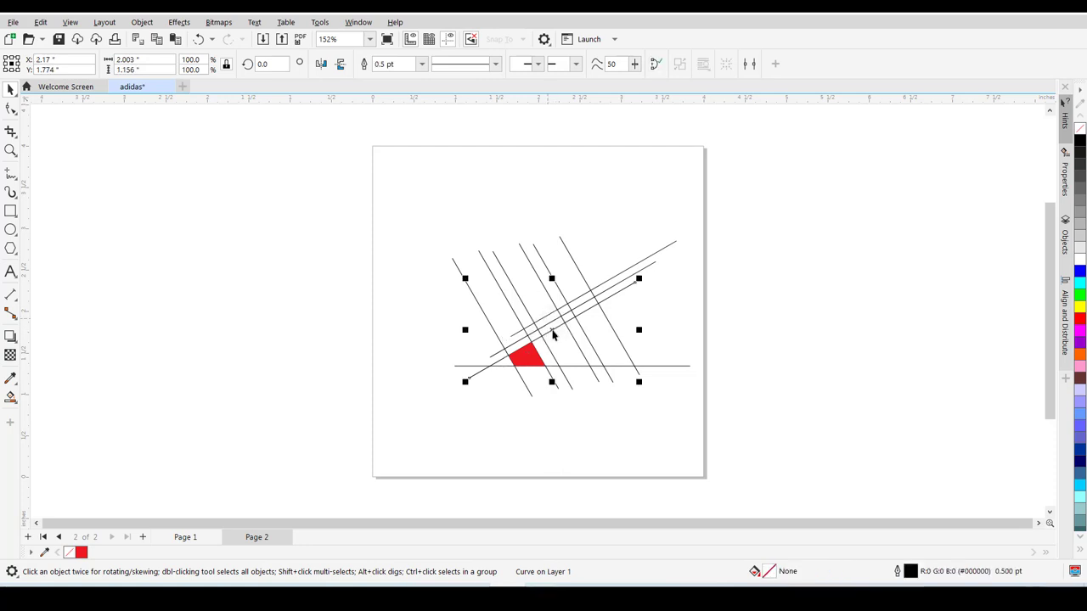
{"action": "key", "text": "Escape"}
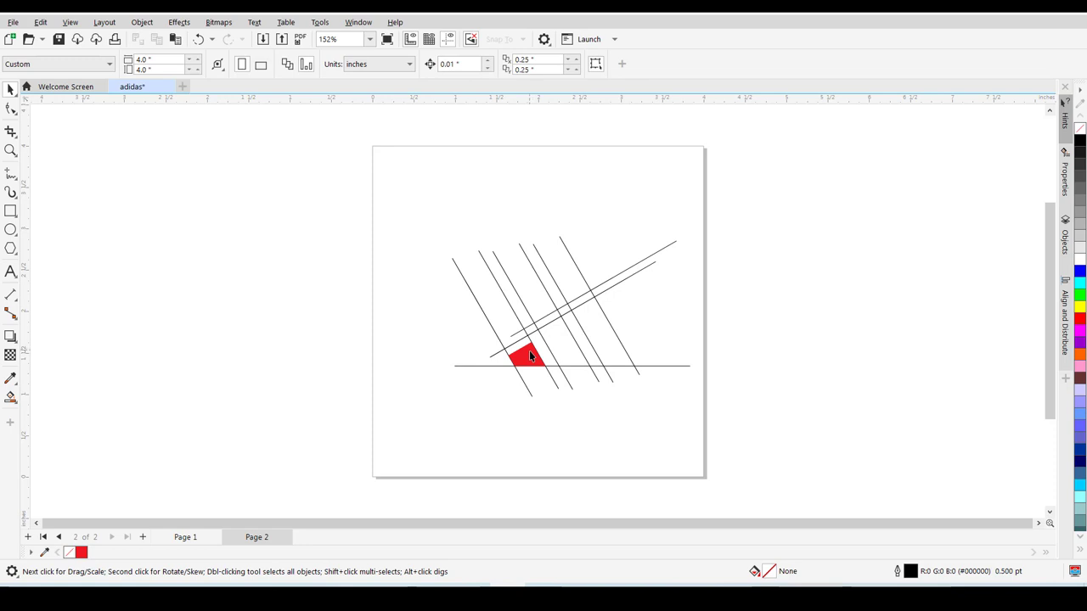
{"action": "left_click", "coordinate": [11, 397]}
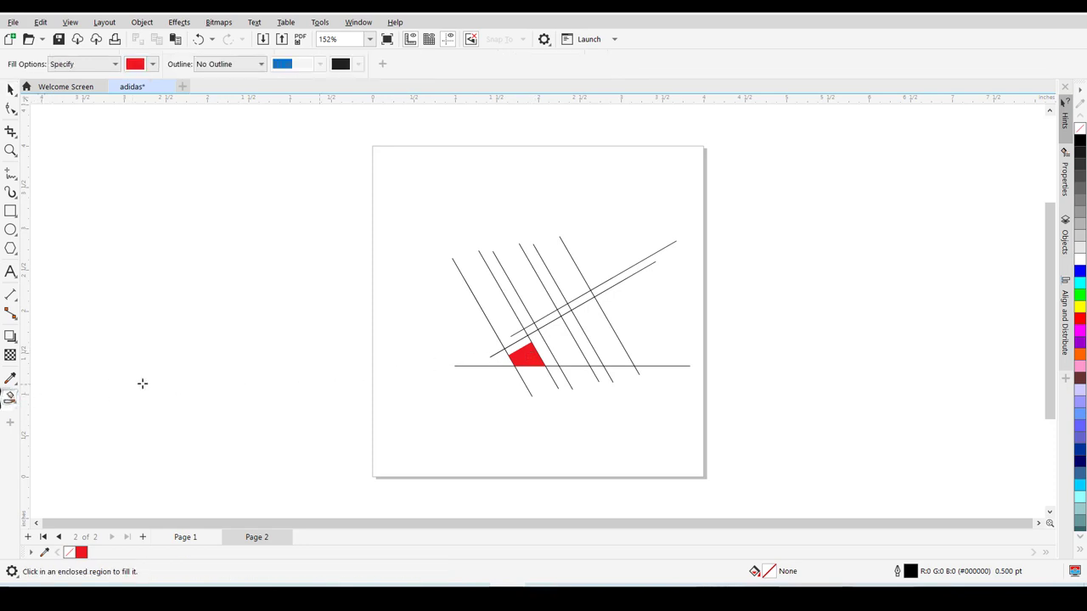
{"action": "left_click", "coordinate": [555, 337]}
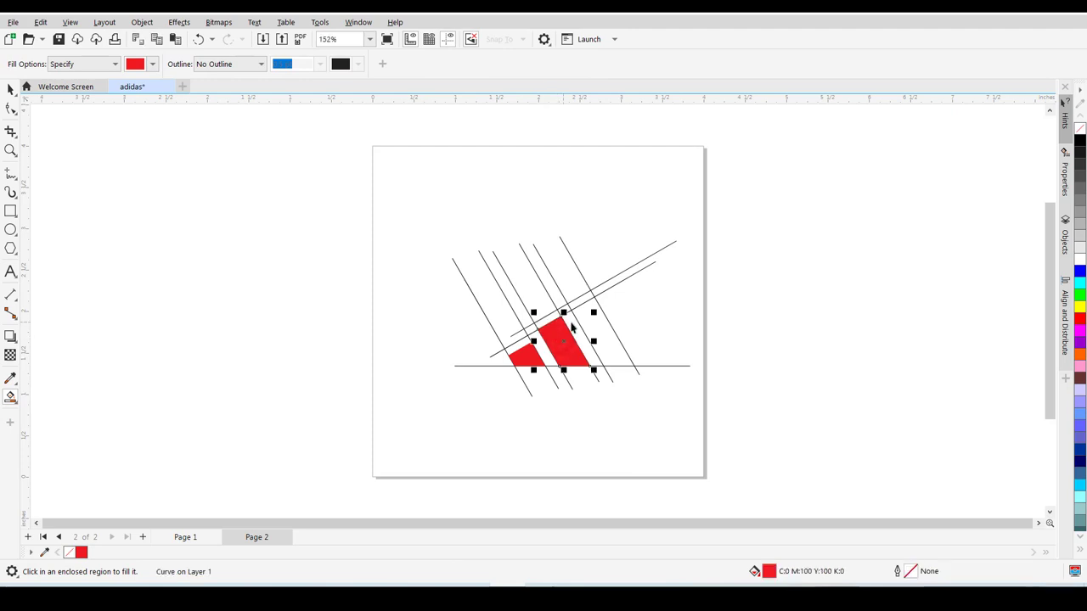
{"action": "key", "text": "space"}
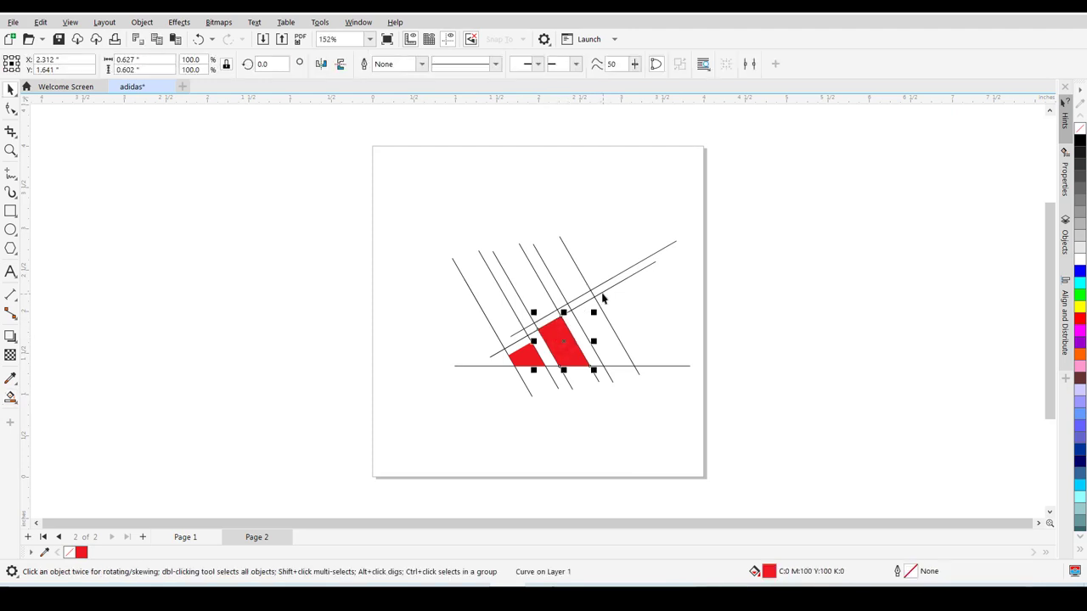
Remove the extra upper diagonal guide line, fill the largest stripe red, and select all three stripes.
{"action": "left_click", "coordinate": [603, 295]}
{"action": "left_click", "coordinate": [601, 292]}
{"action": "key", "text": "Escape"}
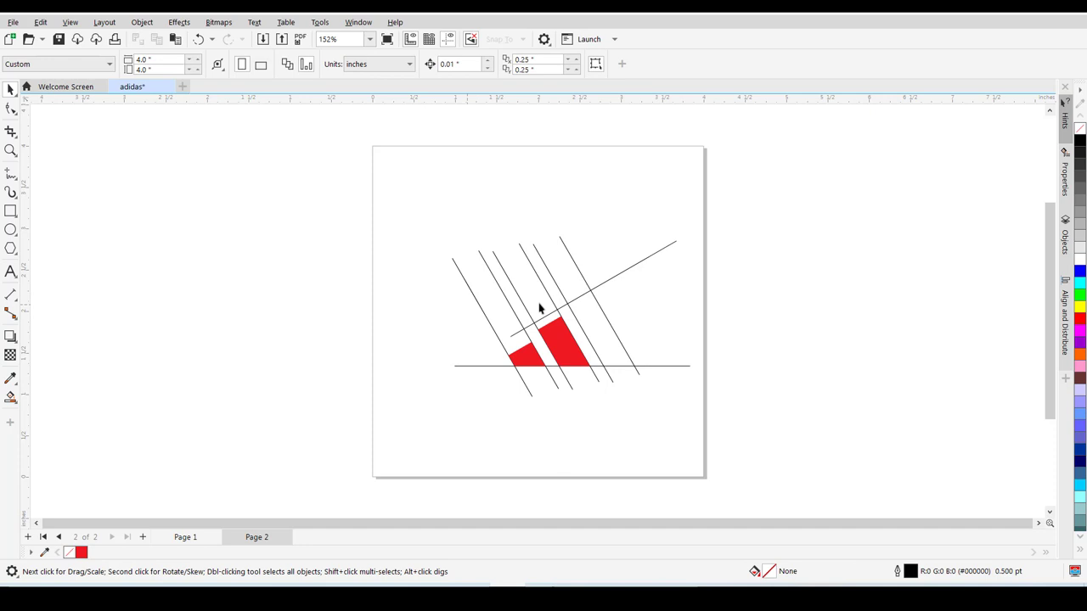
{"action": "left_click", "coordinate": [11, 396]}
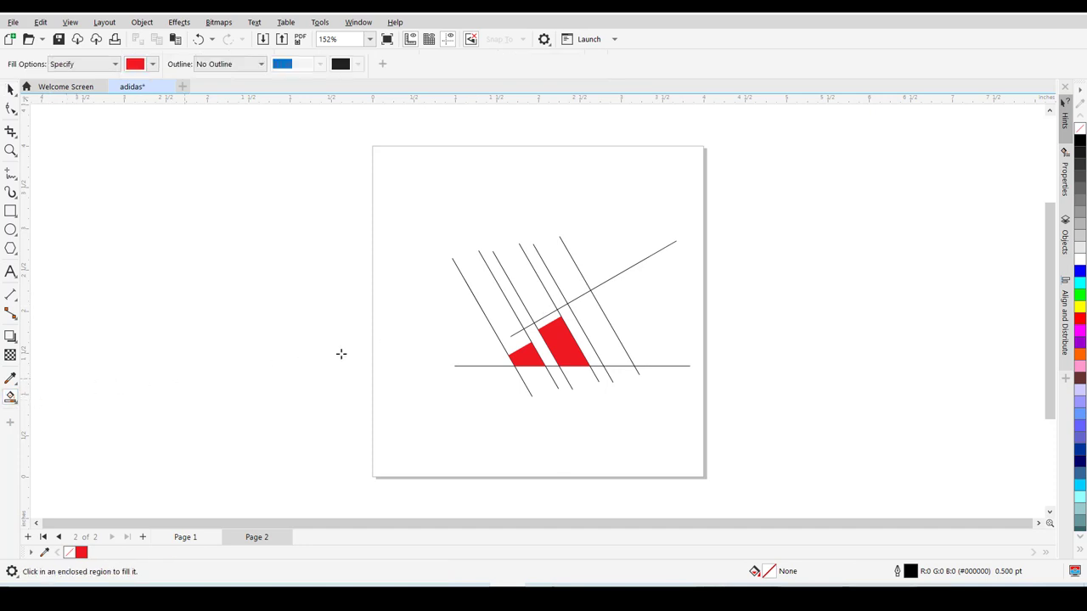
{"action": "left_click", "coordinate": [594, 323]}
{"action": "key", "text": "space"}
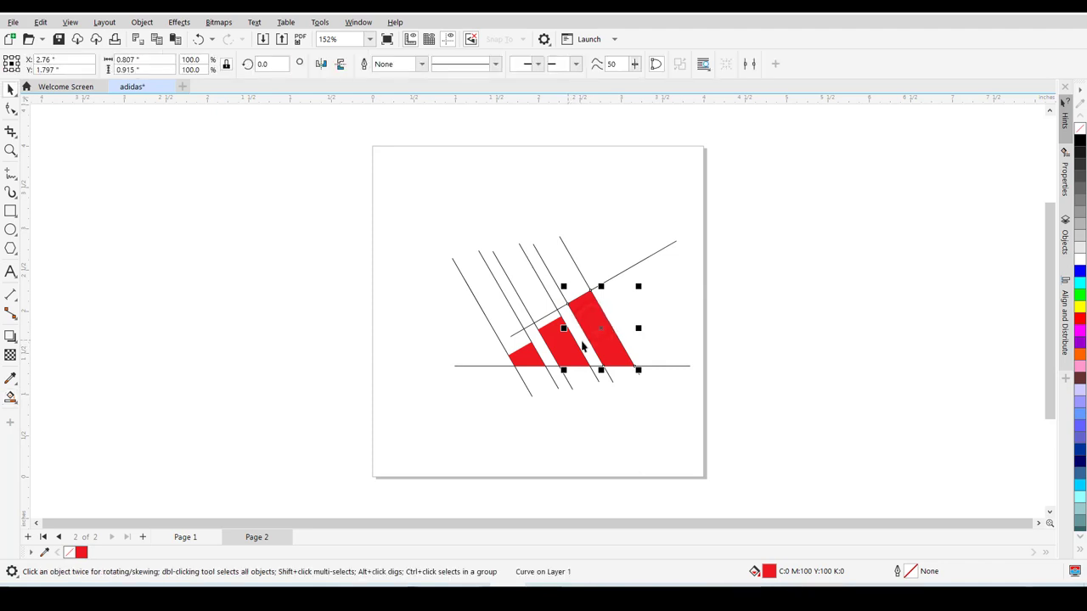
{"action": "left_click", "coordinate": [582, 344], "text": "shift"}
{"action": "left_click", "coordinate": [526, 356], "text": "shift"}
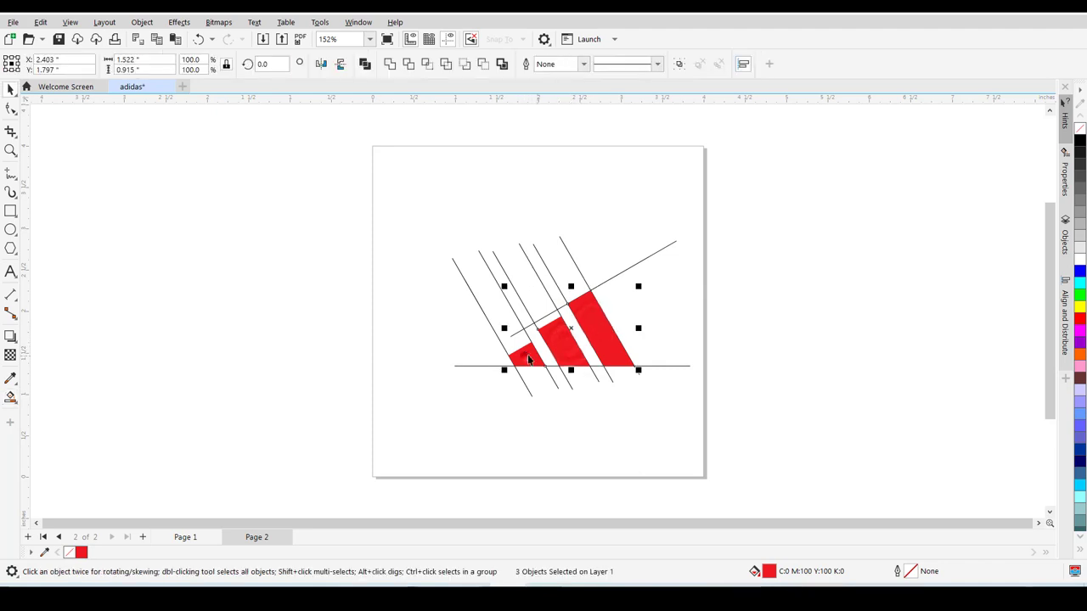
Drag the three stripes right of the page and recolour them black, checking against Page 1.
{"action": "left_click_drag", "start_coordinate": [569, 351], "coordinate": [821, 340]}
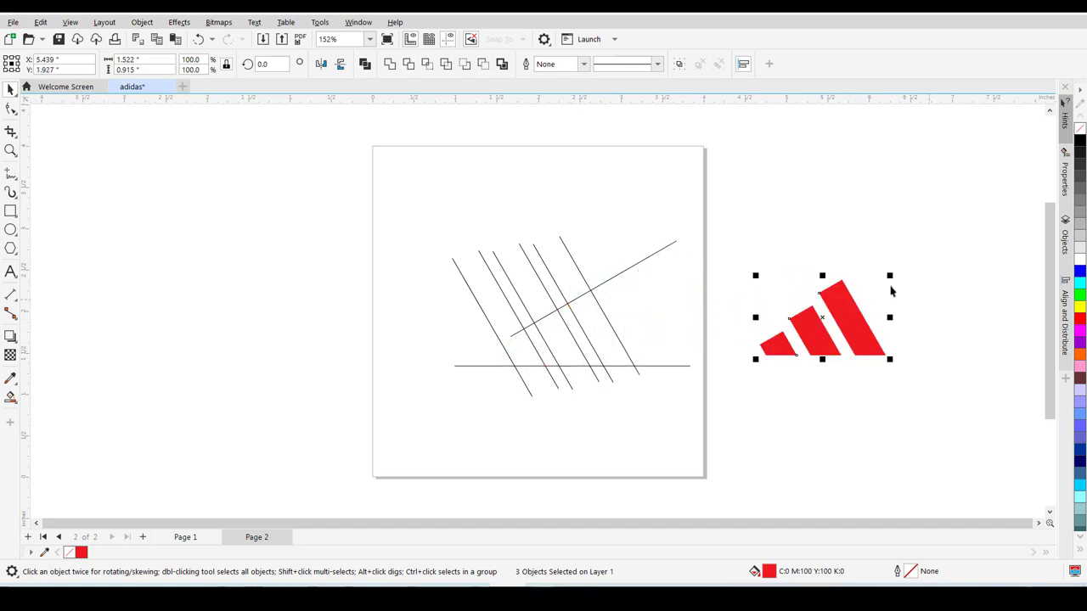
{"action": "left_click", "coordinate": [1079, 143]}
{"action": "left_click", "coordinate": [808, 216]}
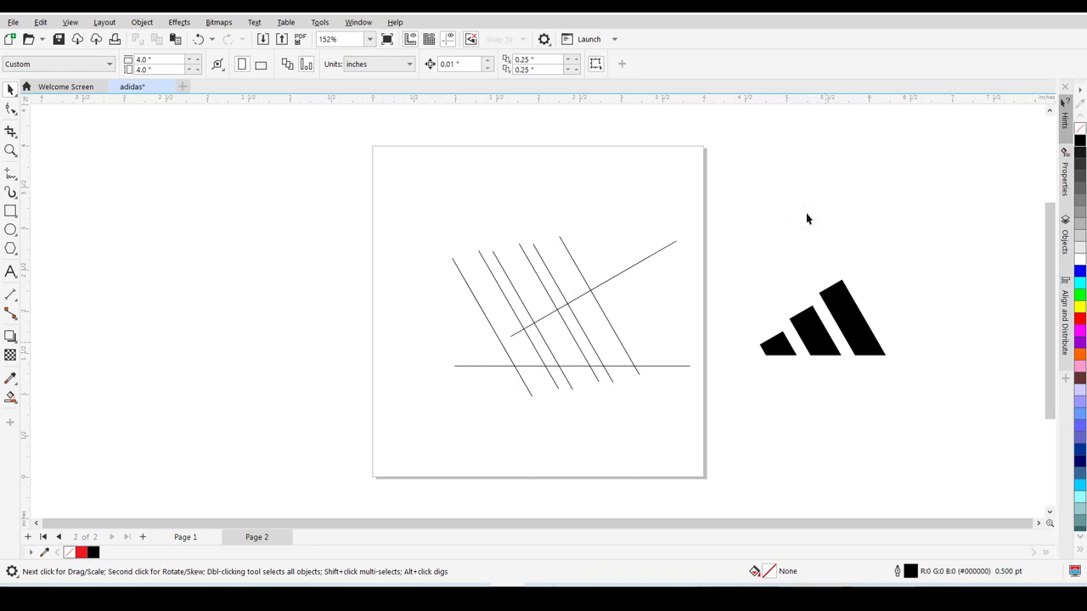
{"action": "left_click", "coordinate": [192, 540]}
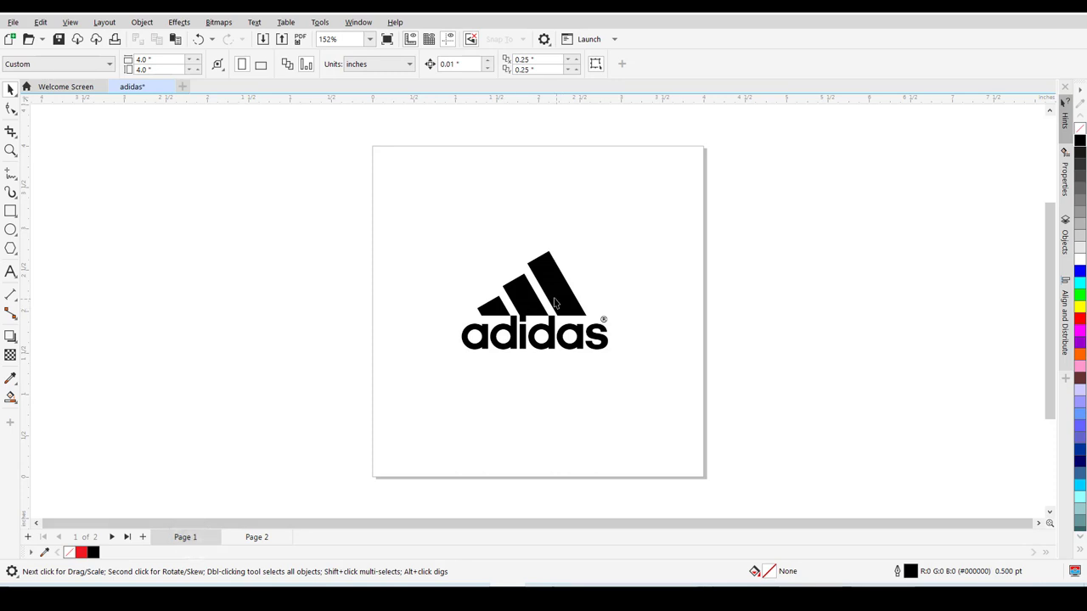
{"action": "left_click", "coordinate": [256, 538]}
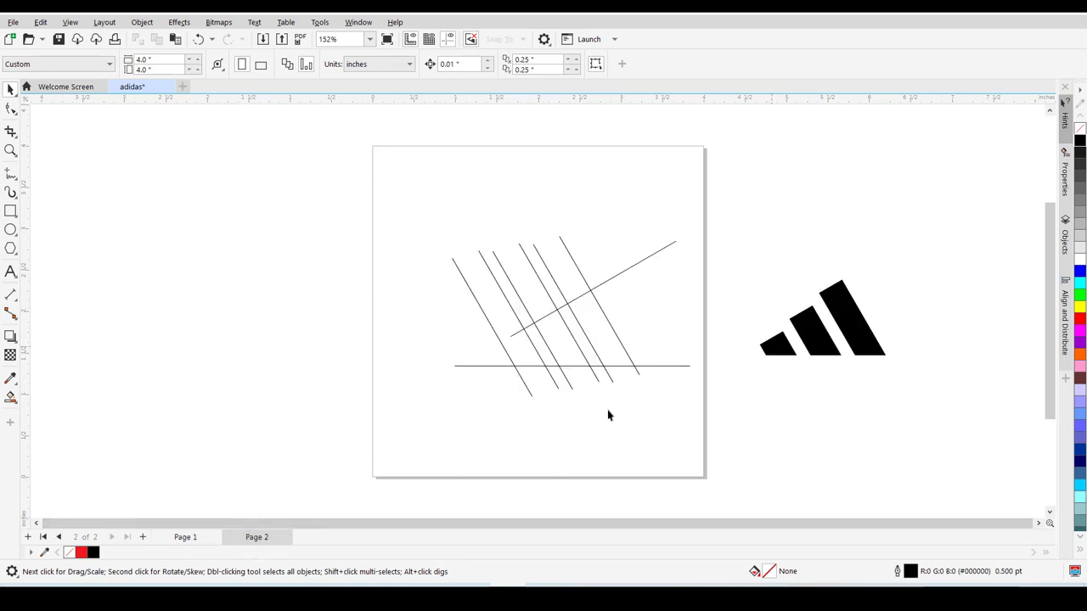
Nudge the small left stripe right three times and the large right stripe left once.
{"action": "left_click", "coordinate": [769, 349]}
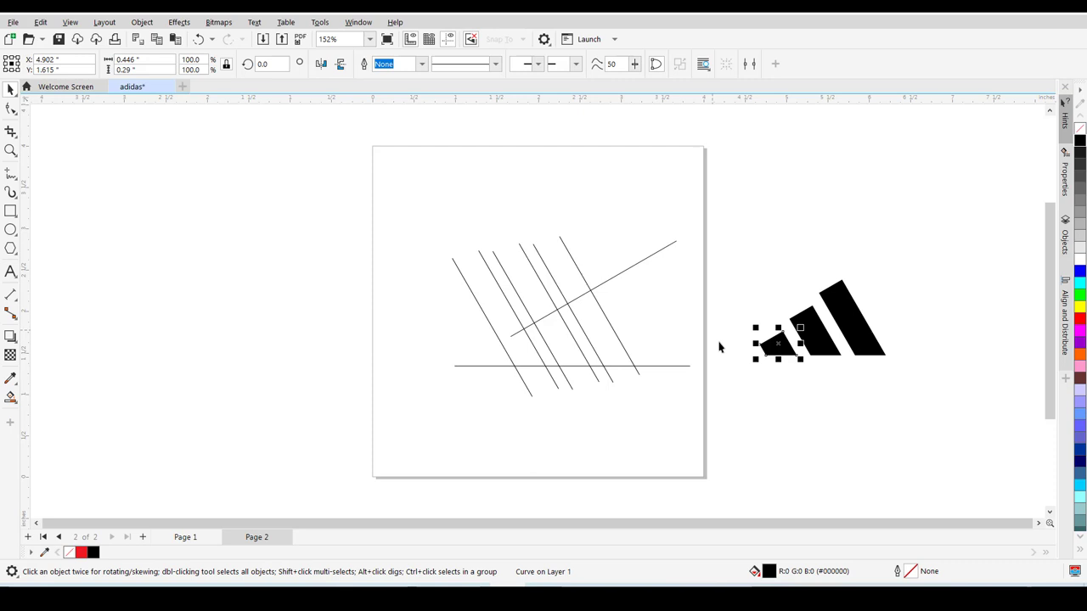
{"action": "key", "text": "ctrl+Right"}
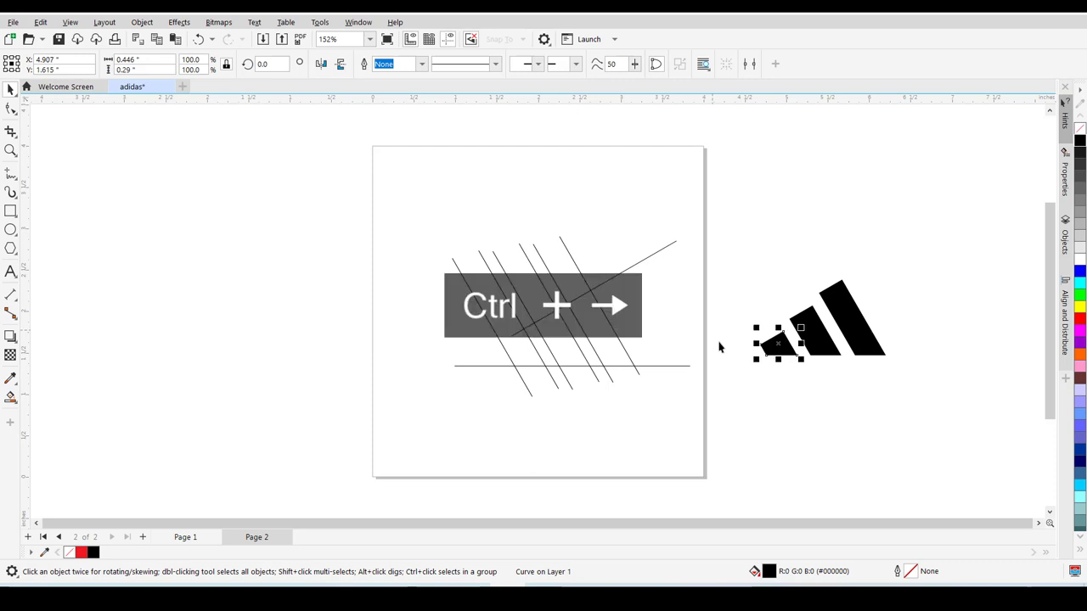
{"action": "key", "text": "ctrl+Right"}
{"action": "key", "text": "ctrl+Right"}
{"action": "key", "text": "ctrl+Right"}
{"action": "key", "text": "ctrl+Right"}
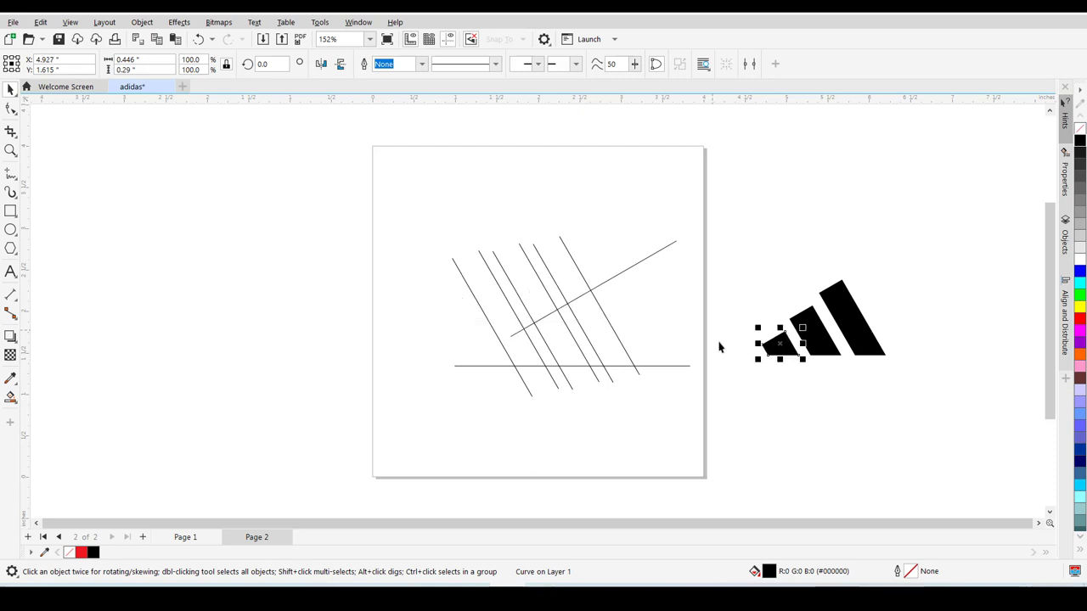
{"action": "key", "text": "ctrl+Right"}
{"action": "key", "text": "ctrl+Right"}
{"action": "key", "text": "ctrl+Right"}
{"action": "key", "text": "ctrl+Right"}
{"action": "key", "text": "ctrl+Right"}
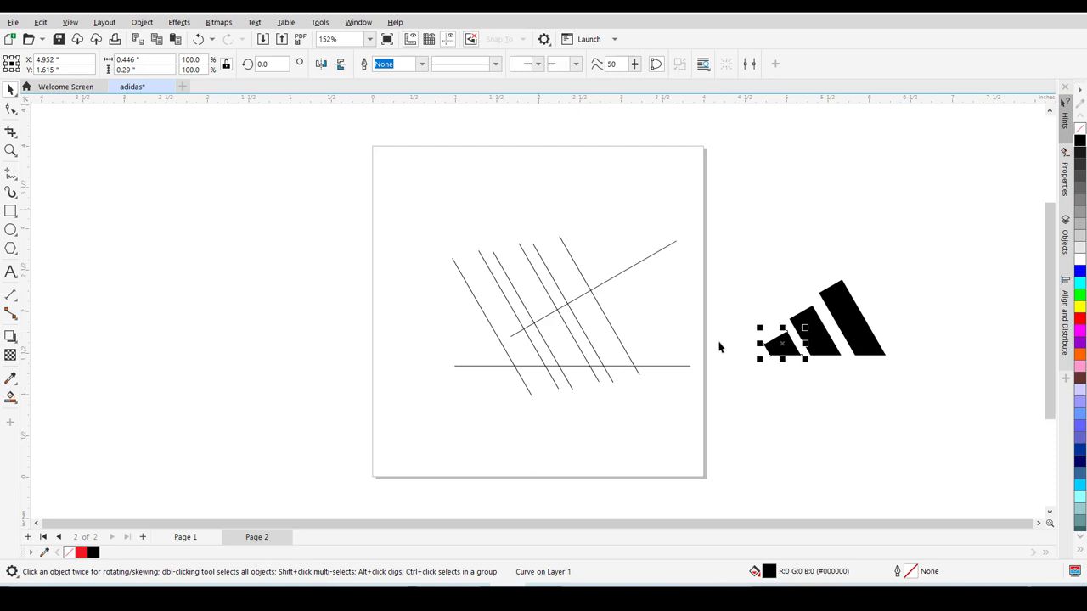
{"action": "left_click", "coordinate": [863, 341]}
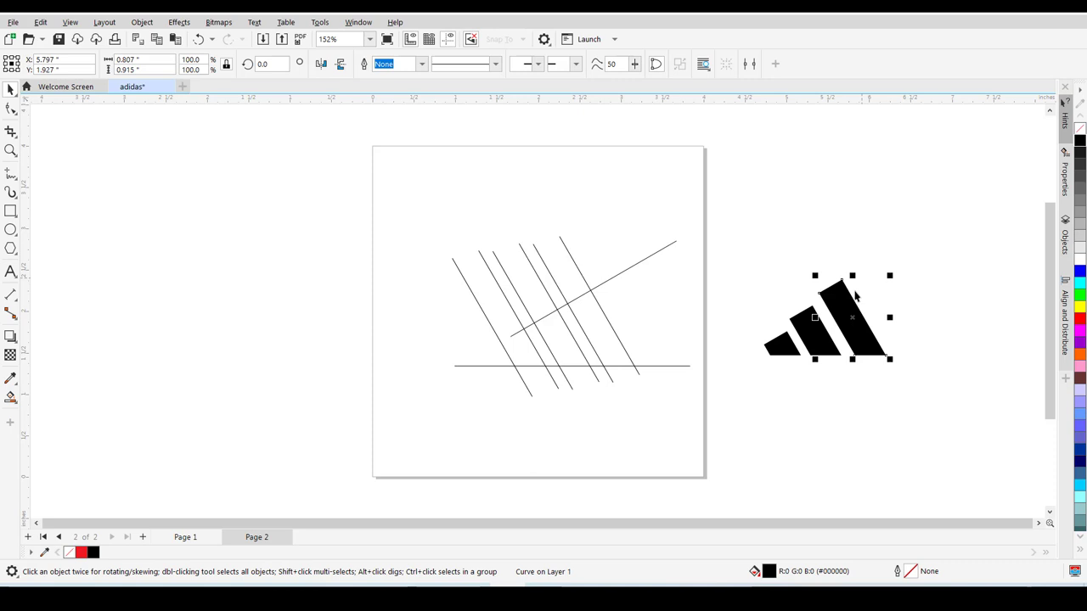
{"action": "key", "text": "Left"}
{"action": "key", "text": "Left"}
{"action": "key", "text": "Left"}
{"action": "key", "text": "Left"}
{"action": "key", "text": "Left"}
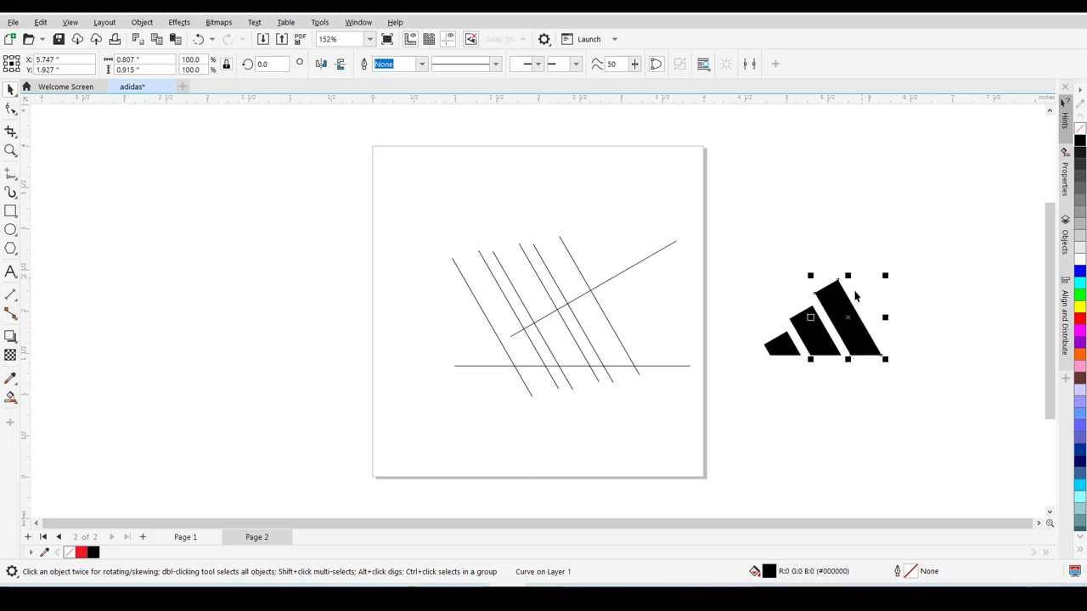
{"action": "left_click", "coordinate": [737, 314]}
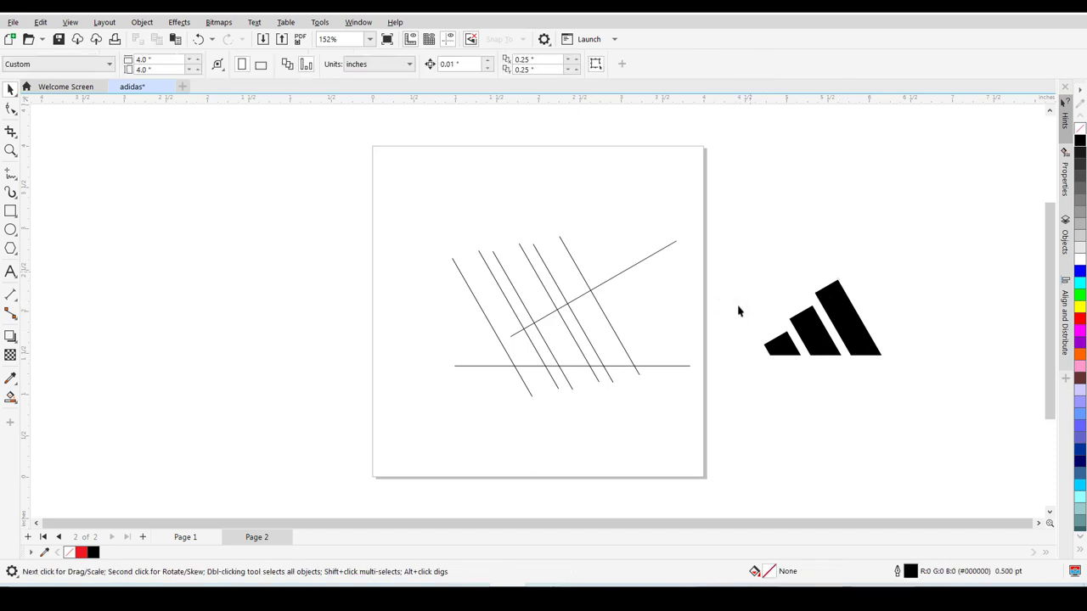
Weld the three black stripes into one curve and drag it slightly up and left.
{"action": "left_click_drag", "start_coordinate": [739, 242], "coordinate": [924, 391]}
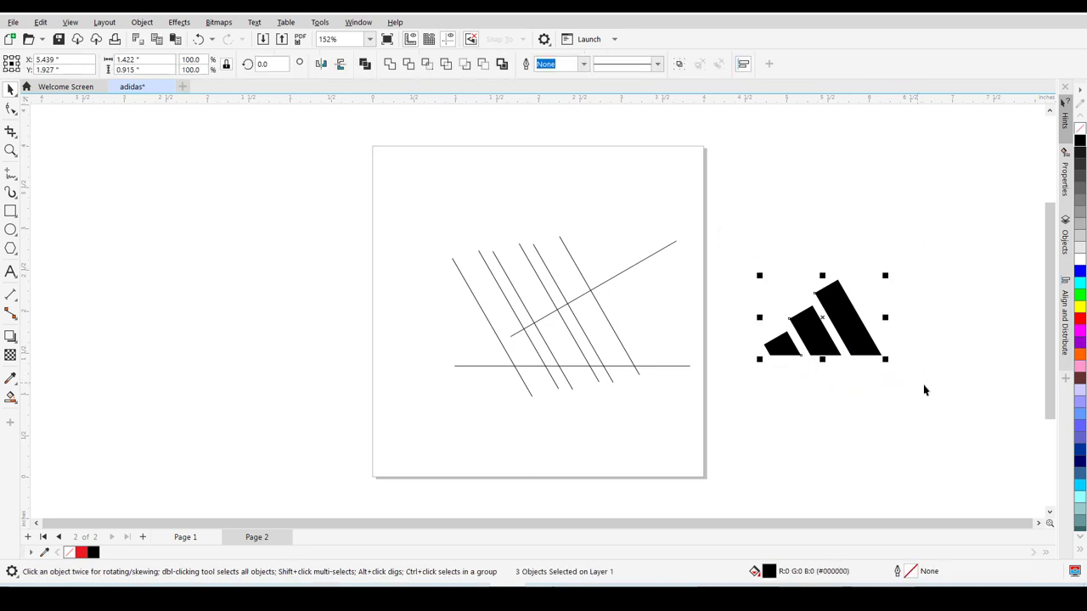
{"action": "left_click", "coordinate": [388, 66]}
{"action": "left_click", "coordinate": [768, 261]}
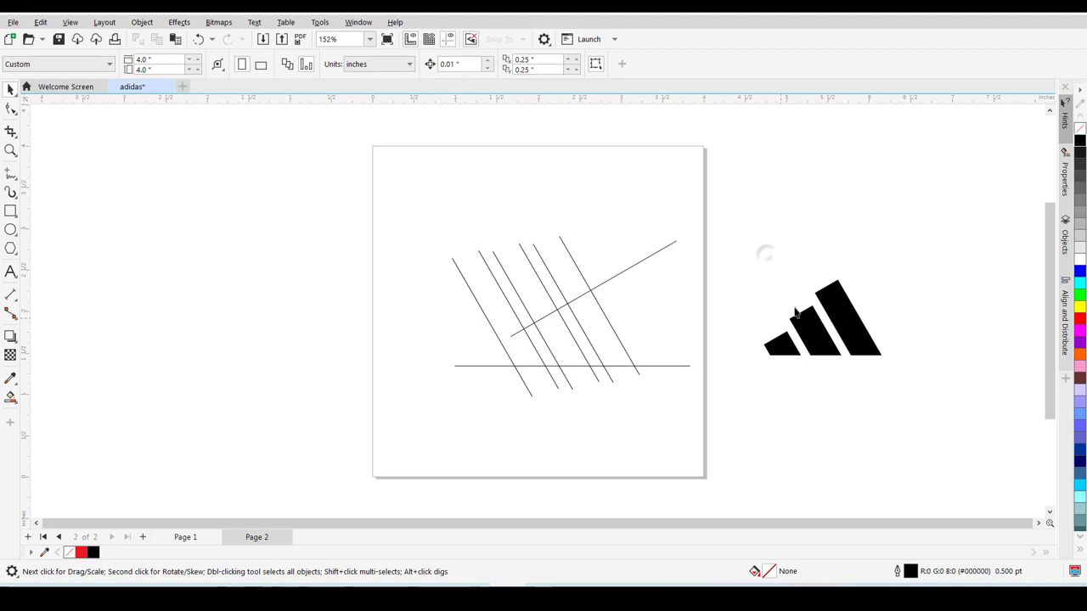
{"action": "left_click_drag", "start_coordinate": [812, 341], "coordinate": [800, 290]}
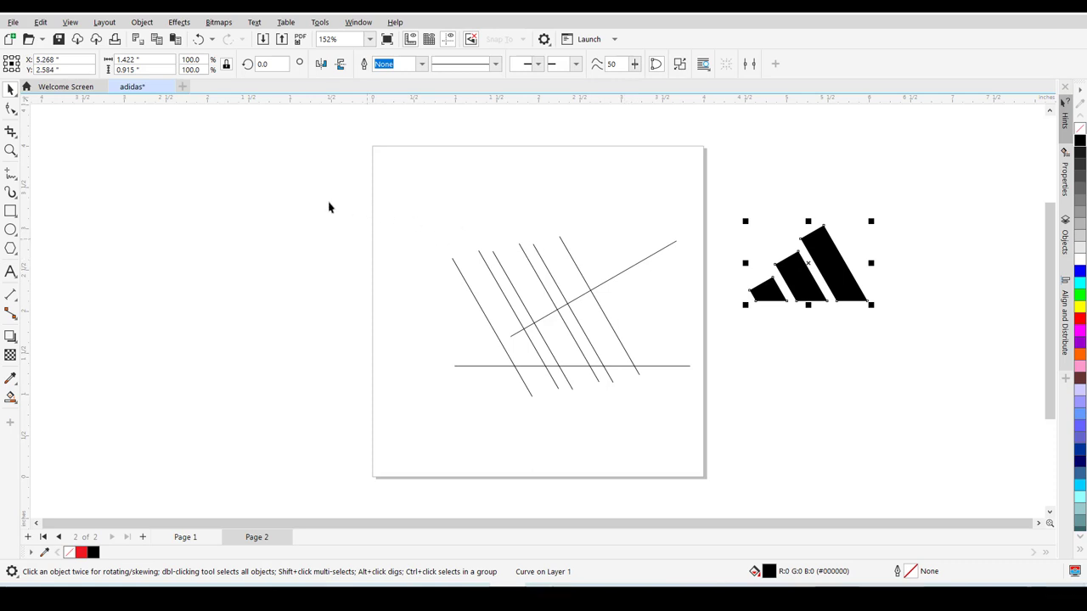
Move the five guide lines off the page to the left and place the stripe logo at page centre.
{"action": "left_click_drag", "start_coordinate": [330, 204], "coordinate": [698, 406]}
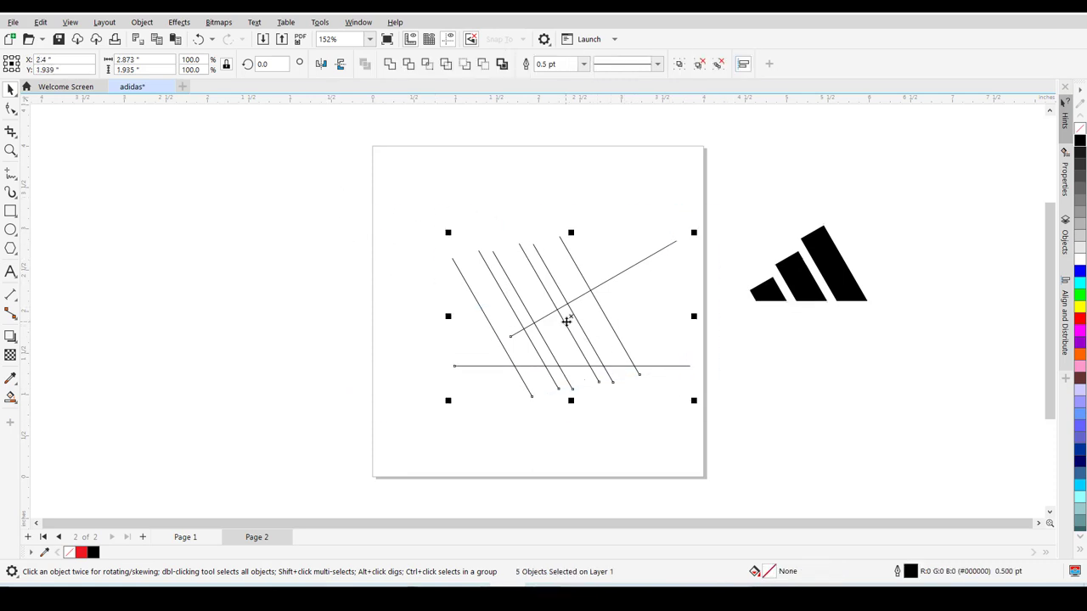
{"action": "left_click_drag", "start_coordinate": [565, 321], "coordinate": [366, 345]}
{"action": "left_click_drag", "start_coordinate": [403, 237], "coordinate": [721, 424]}
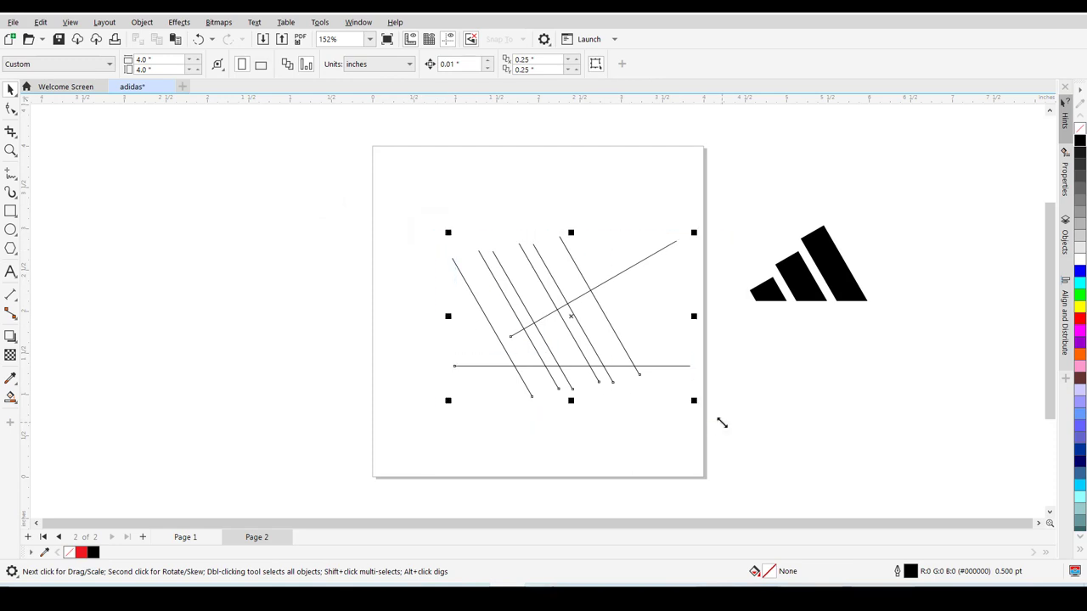
{"action": "left_click_drag", "start_coordinate": [570, 316], "coordinate": [199, 336]}
{"action": "left_click_drag", "start_coordinate": [803, 291], "coordinate": [527, 301]}
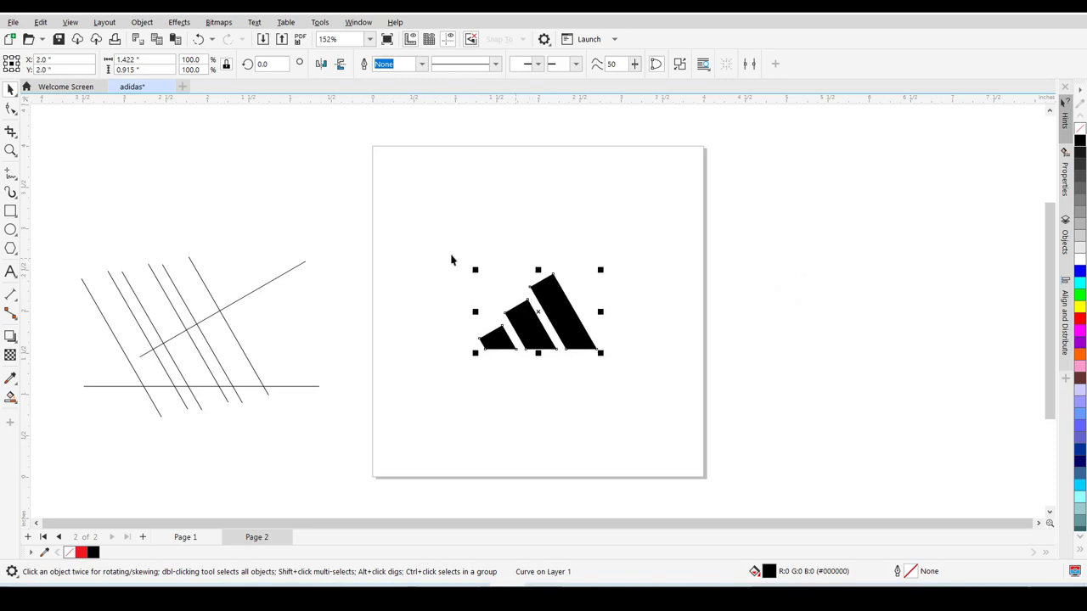
{"action": "left_click", "coordinate": [753, 292]}
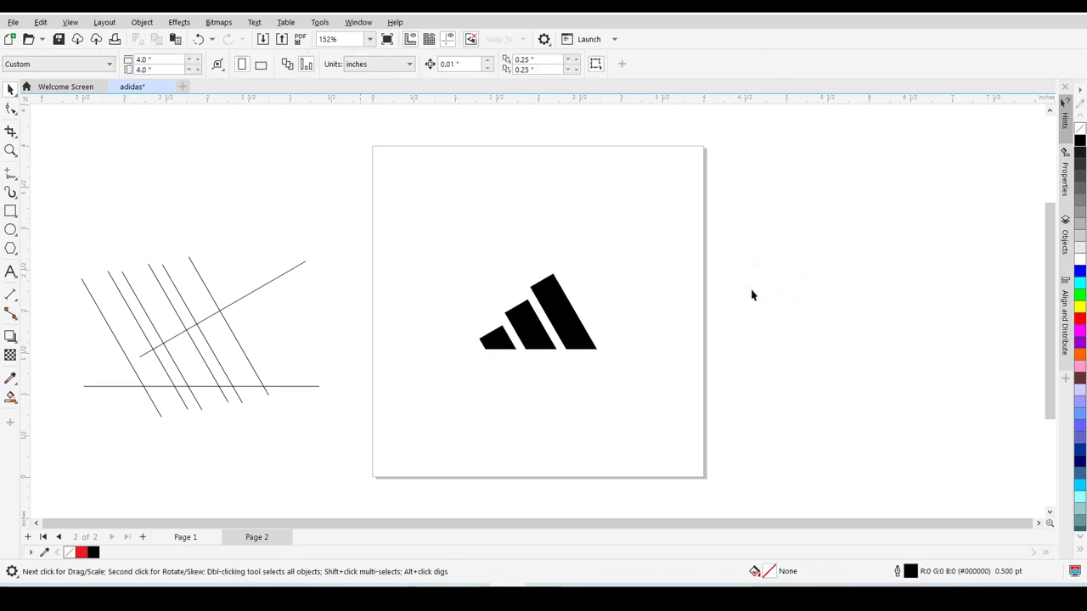
Compare the reference logo on Page 1 with the traced stripes, ending on Page 2.
{"action": "left_click", "coordinate": [186, 537]}
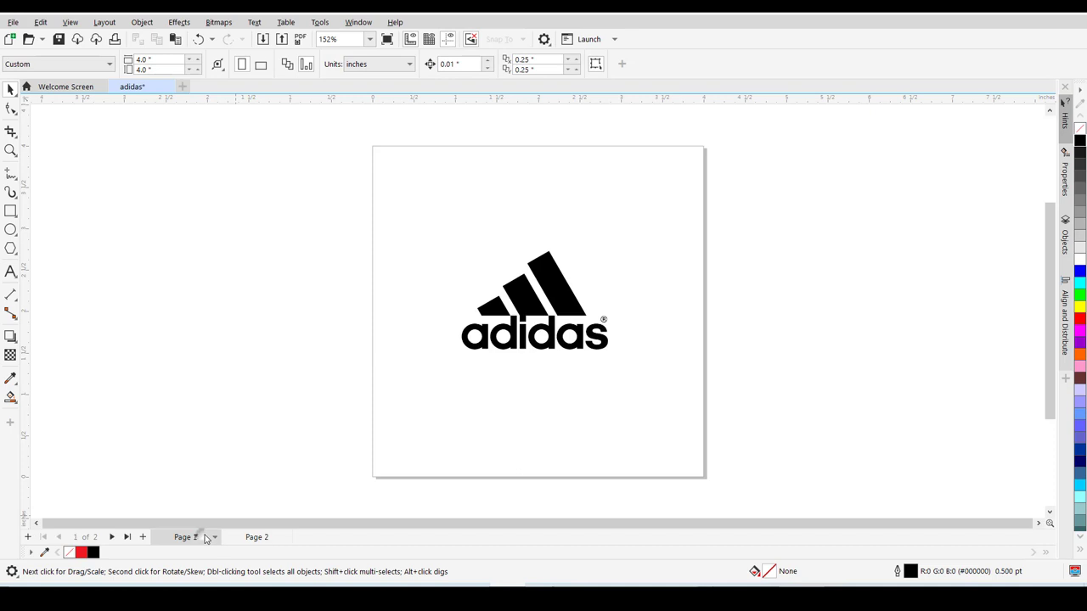
{"action": "left_click", "coordinate": [256, 537]}
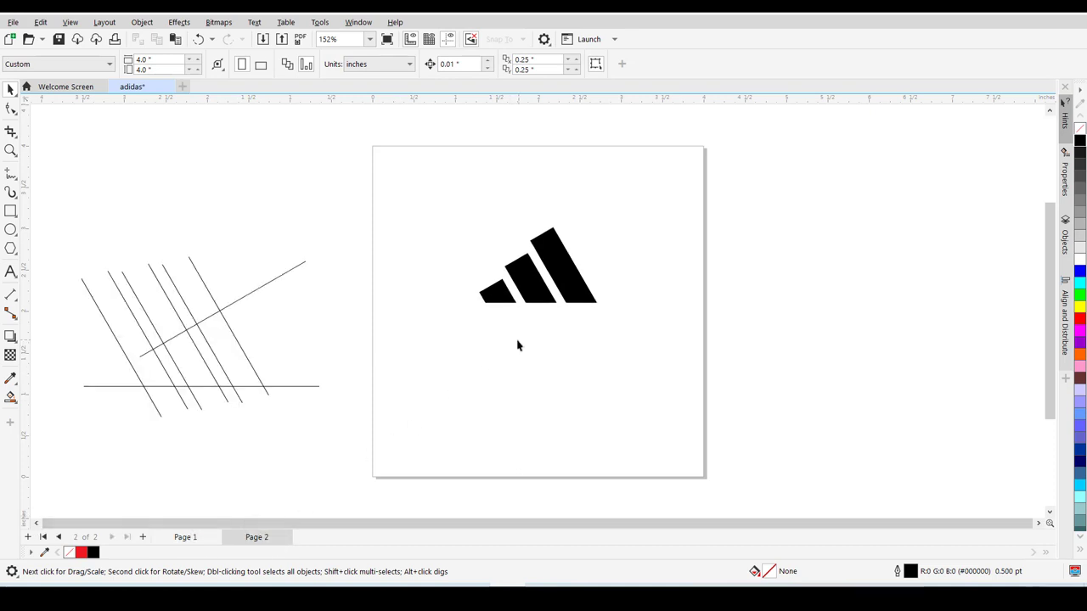
{"action": "left_click", "coordinate": [186, 539]}
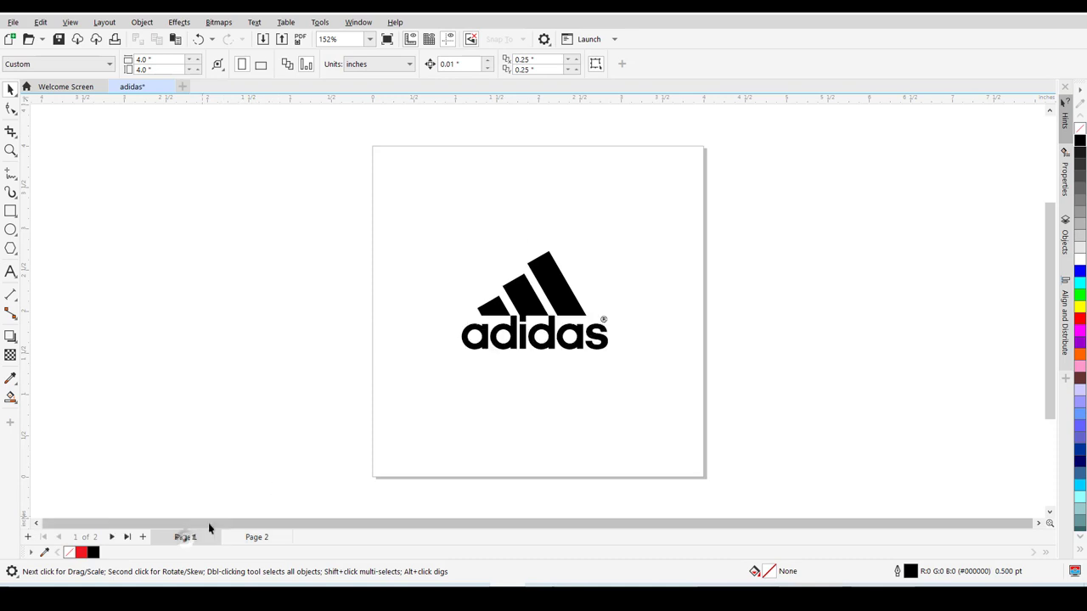
{"action": "left_click", "coordinate": [482, 350]}
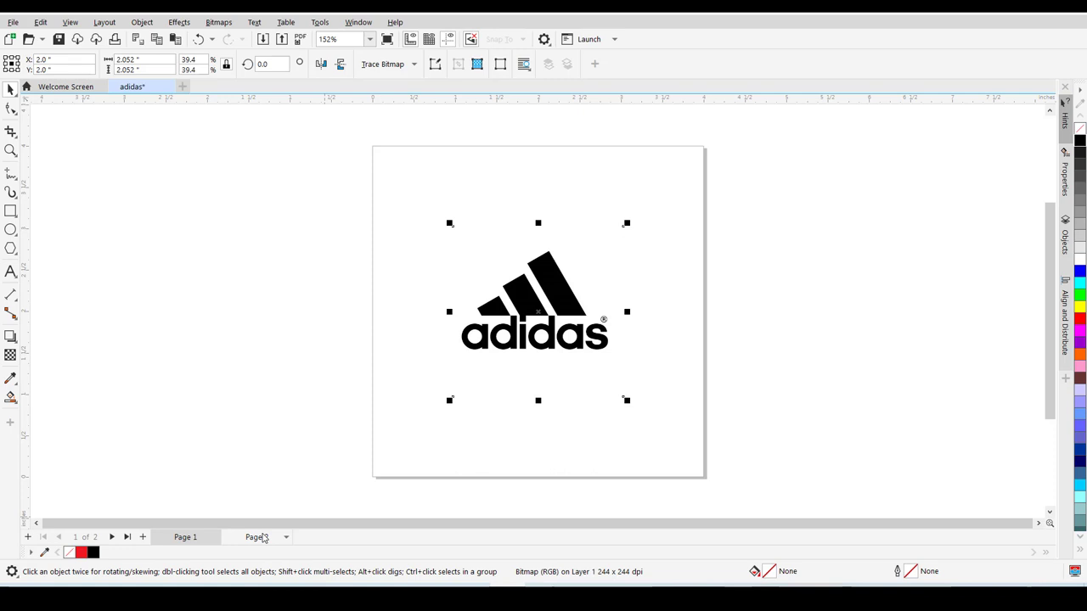
{"action": "left_click", "coordinate": [257, 538]}
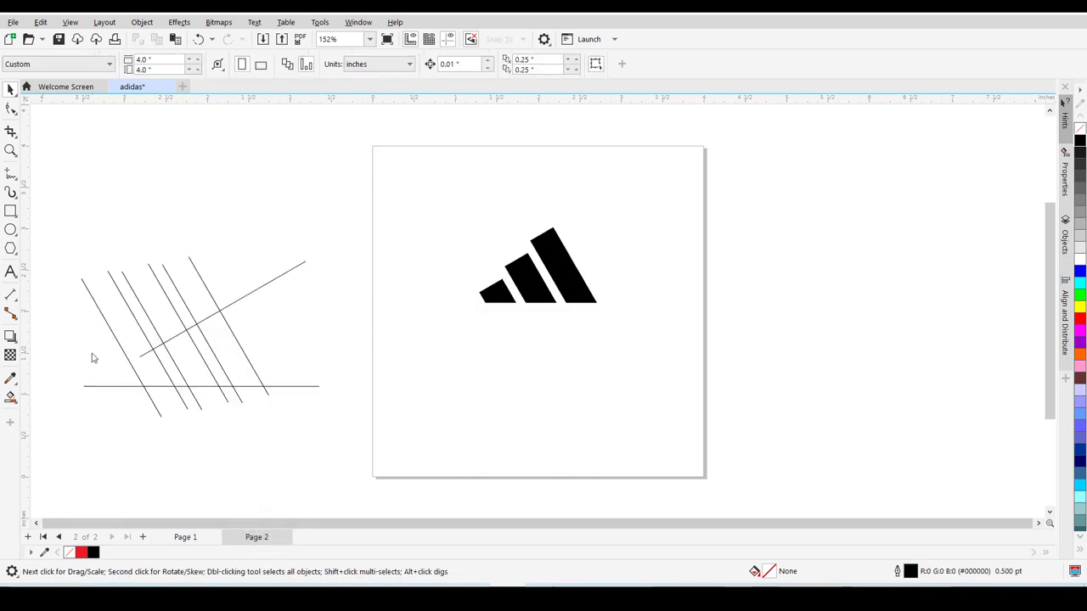
{"action": "left_click", "coordinate": [11, 271]}
Type 'adidas' beneath the three stripes and select the text object.
{"action": "left_click", "coordinate": [481, 336]}
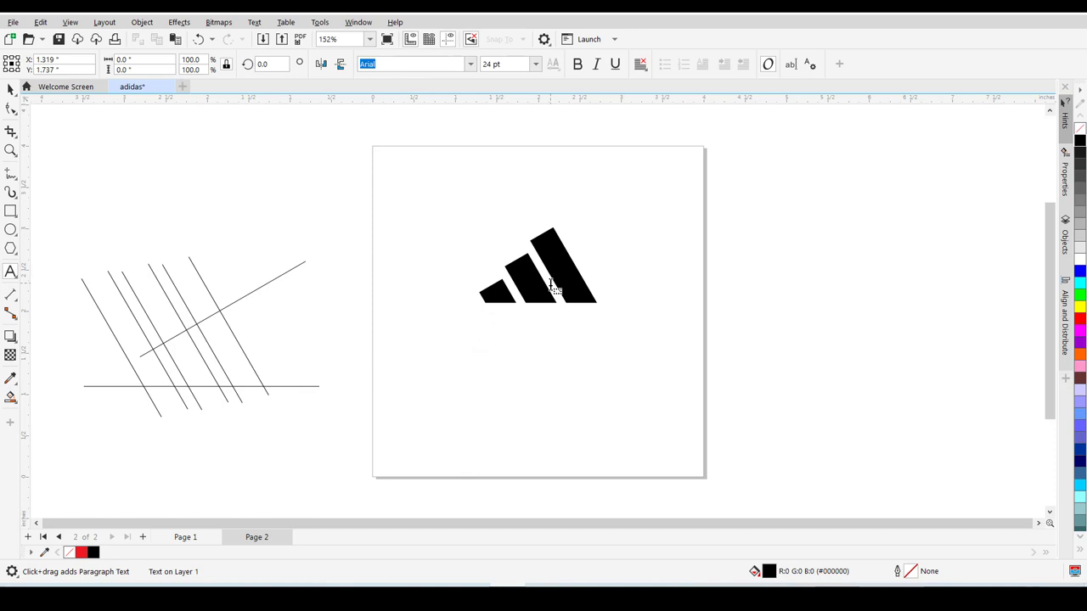
{"action": "left_click", "coordinate": [337, 234]}
{"action": "left_click", "coordinate": [494, 338]}
{"action": "type", "text": "adidas"}
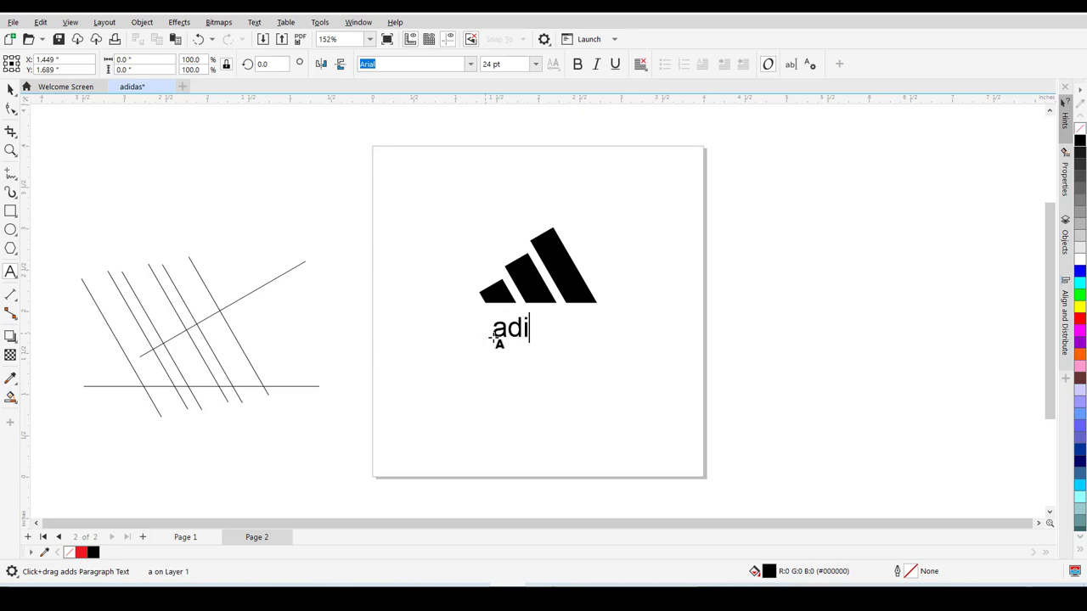
{"action": "key", "text": "ctrl+space"}
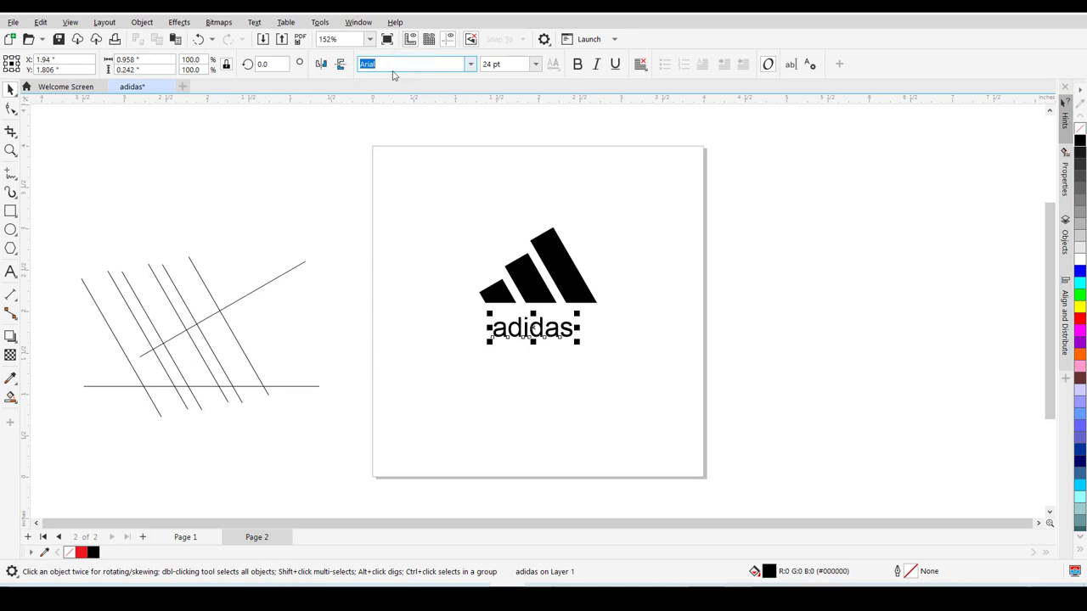
Set the adidas text to AvantGarde Bk BT and make it bold.
{"action": "type", "text": "AvantGarde Bk BT"}
{"action": "key", "text": "Return"}
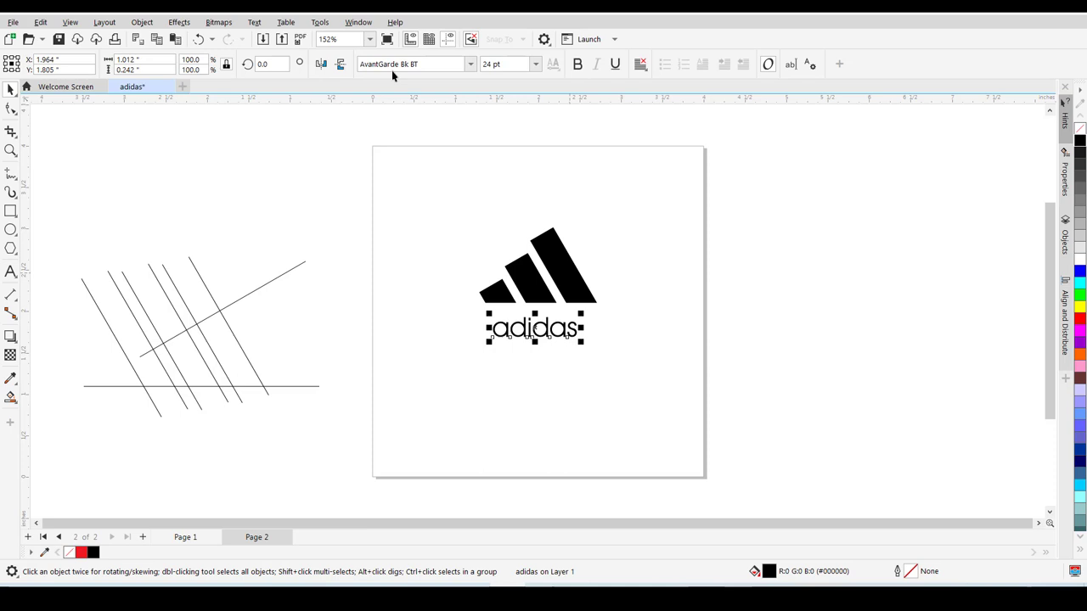
{"action": "left_click", "coordinate": [576, 65]}
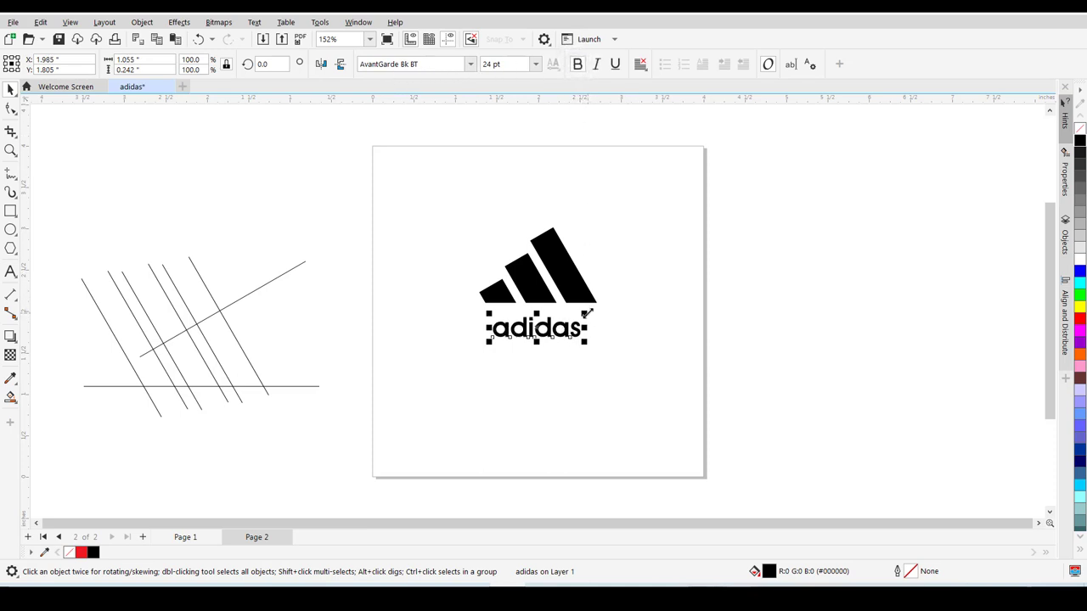
Scale the word up to about 42 pt and check it against the Page 1 reference.
{"action": "left_click_drag", "start_coordinate": [587, 314], "coordinate": [613, 307]}
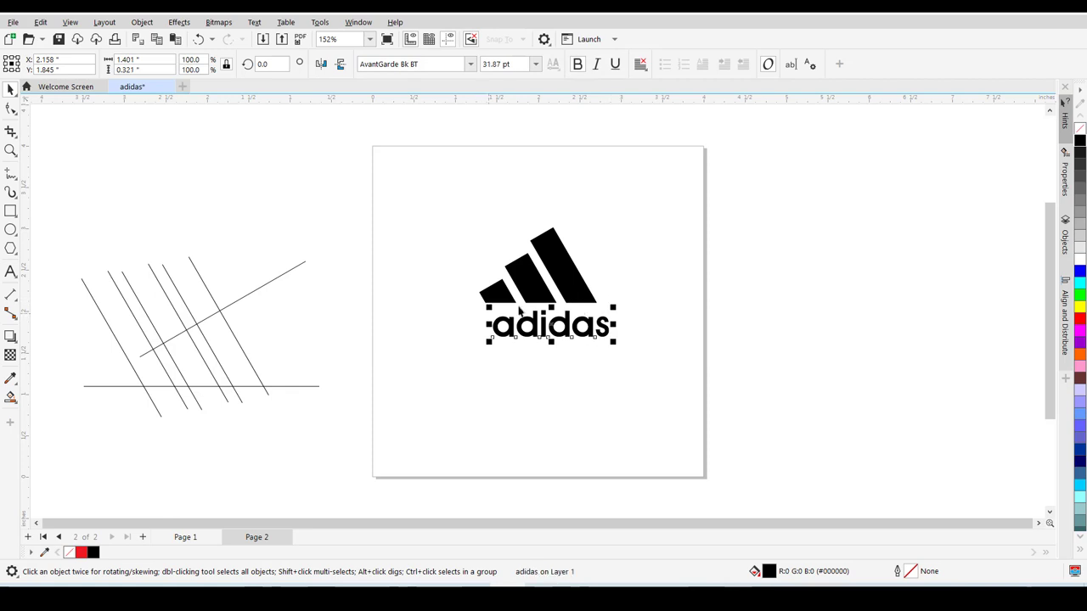
{"action": "left_click_drag", "start_coordinate": [488, 308], "coordinate": [453, 291]}
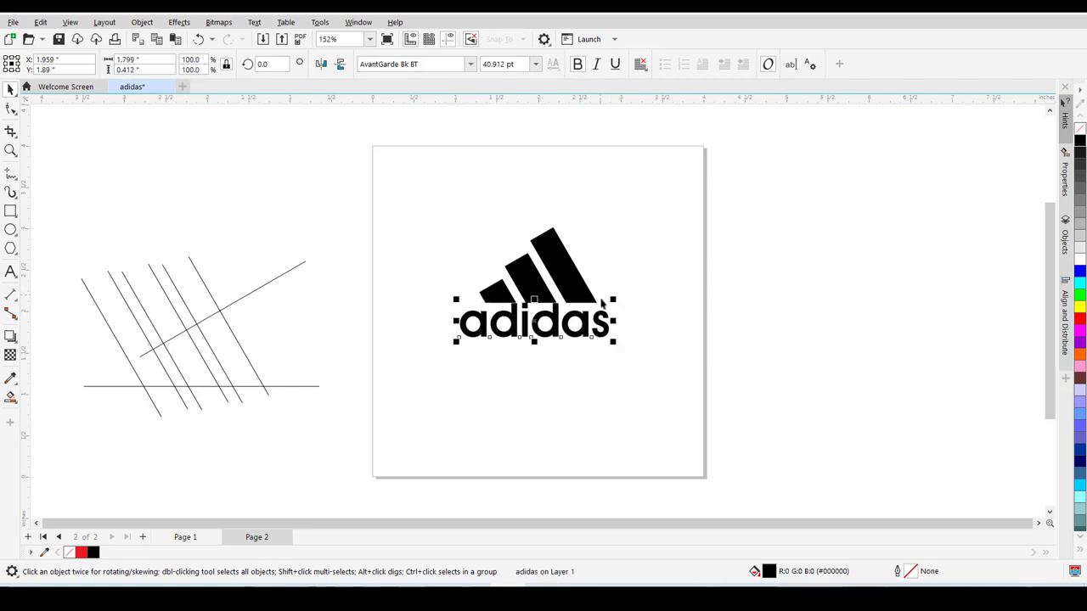
{"action": "left_click_drag", "start_coordinate": [615, 300], "coordinate": [619, 300]}
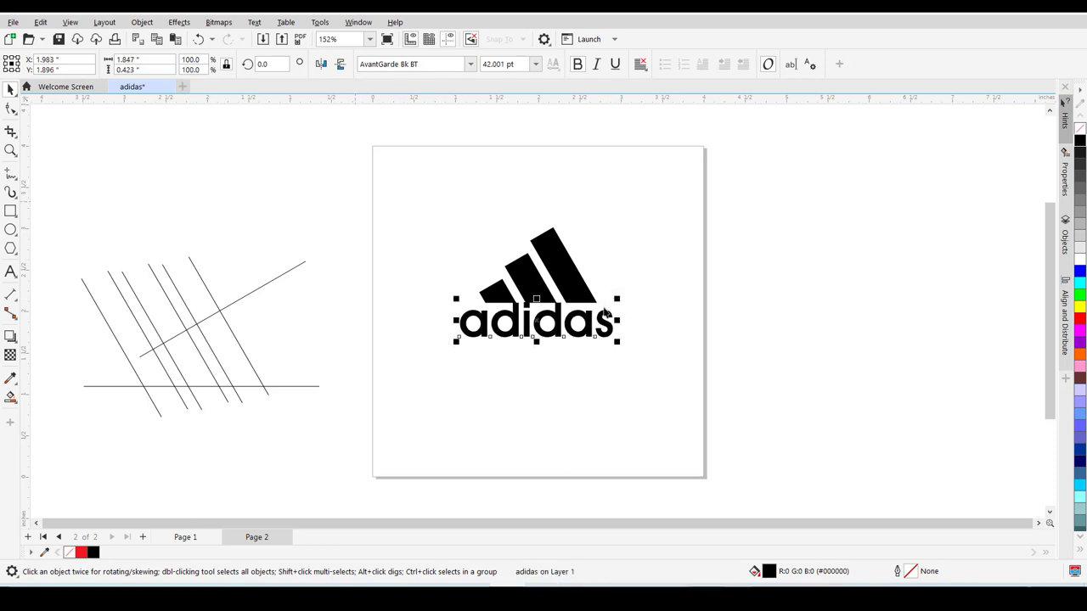
{"action": "left_click", "coordinate": [195, 538]}
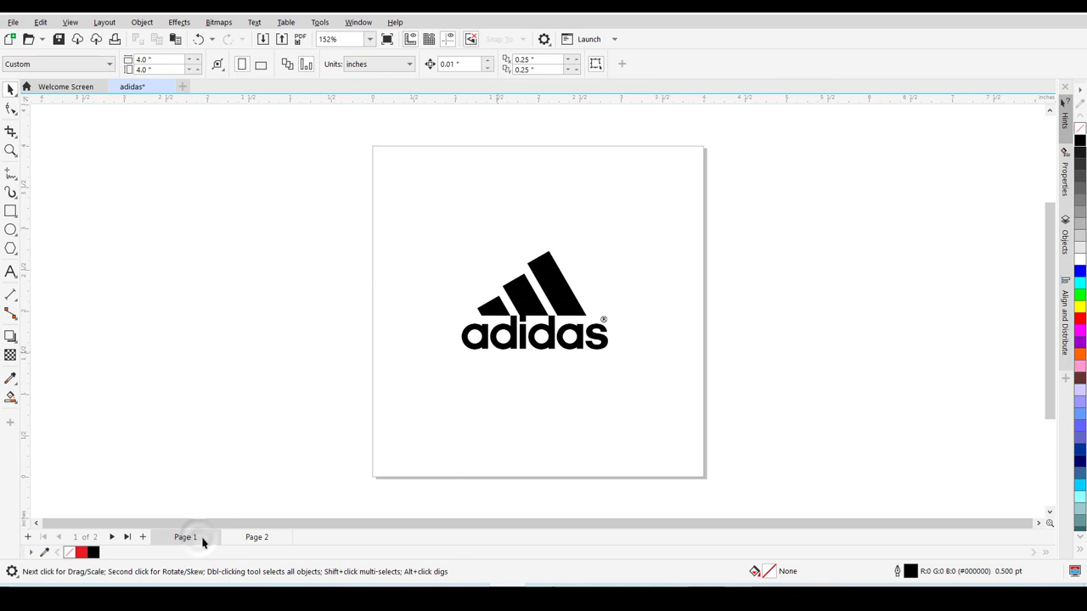
{"action": "left_click", "coordinate": [257, 537]}
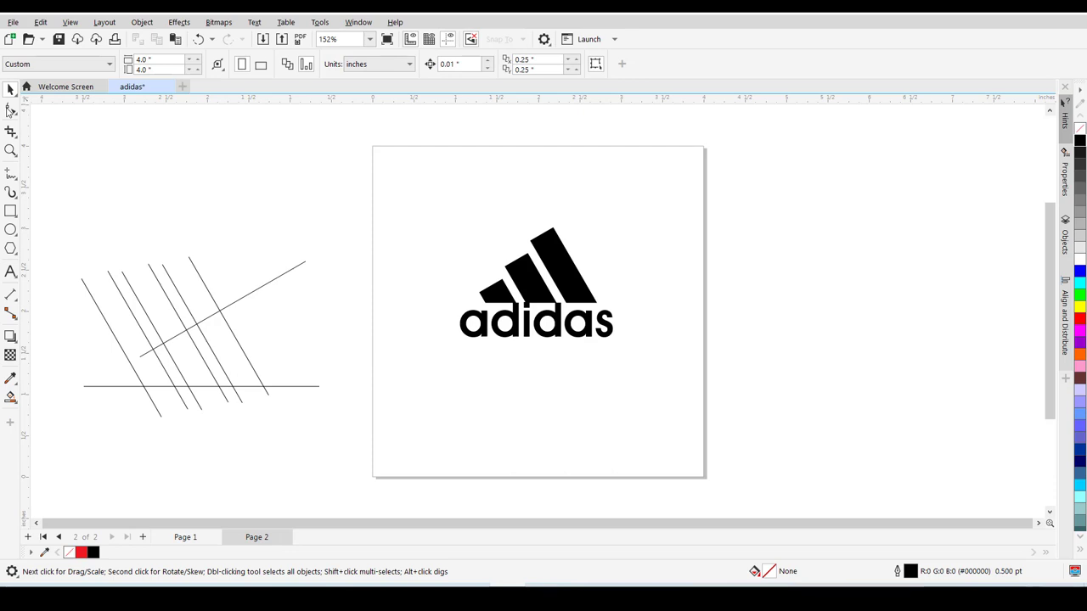
Drag the Shape tool's horizontal spacing handle to tighten the letters of 'adidas'.
{"action": "left_click", "coordinate": [10, 111]}
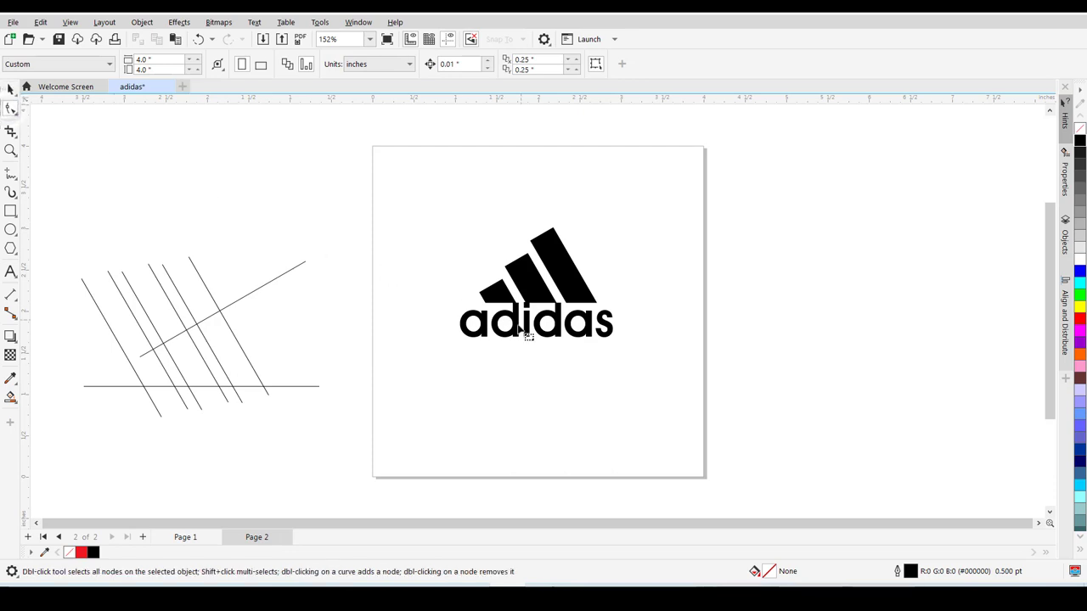
{"action": "left_click", "coordinate": [523, 331]}
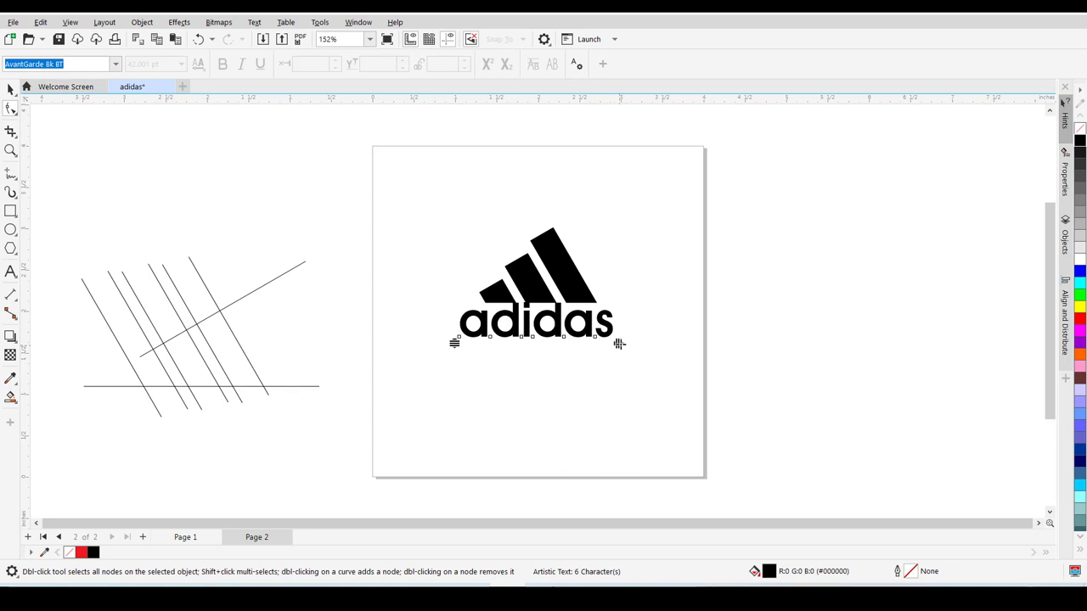
{"action": "left_click_drag", "start_coordinate": [619, 343], "coordinate": [608, 344]}
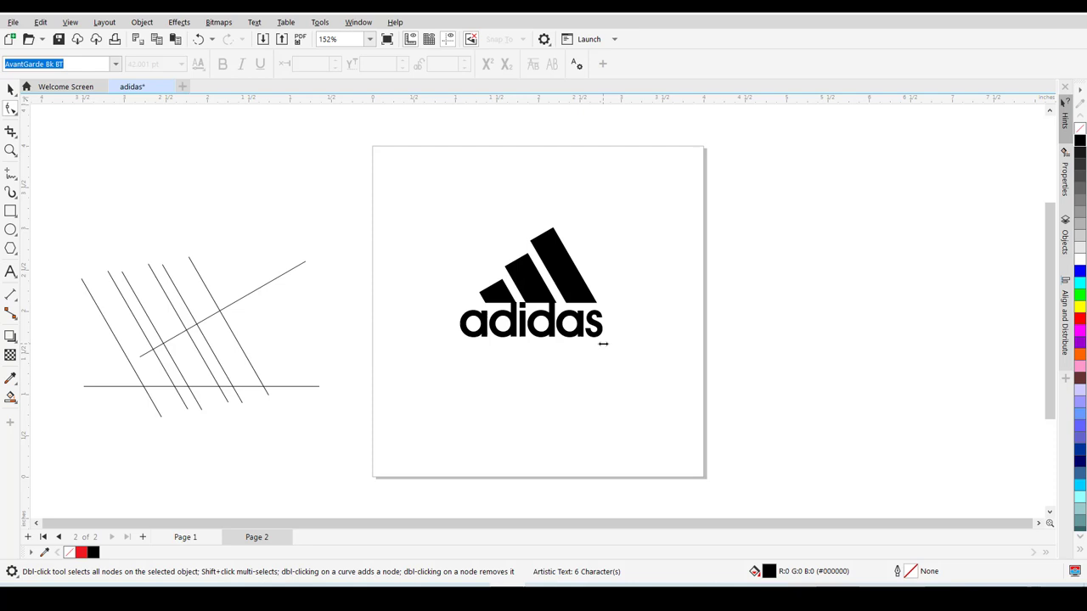
{"action": "left_click_drag", "start_coordinate": [603, 343], "coordinate": [605, 344]}
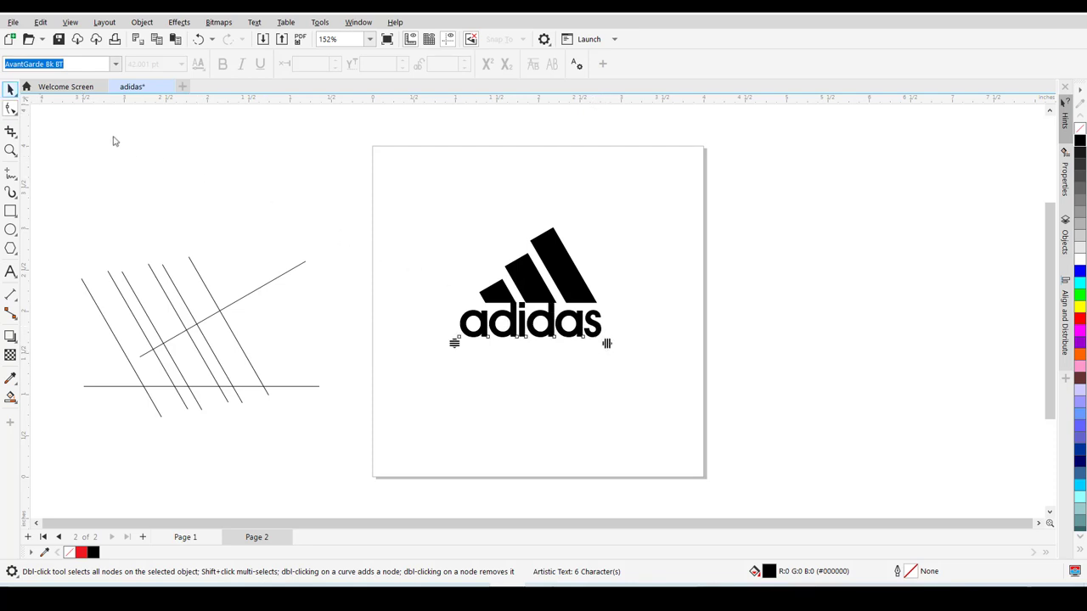
{"action": "left_click", "coordinate": [10, 89]}
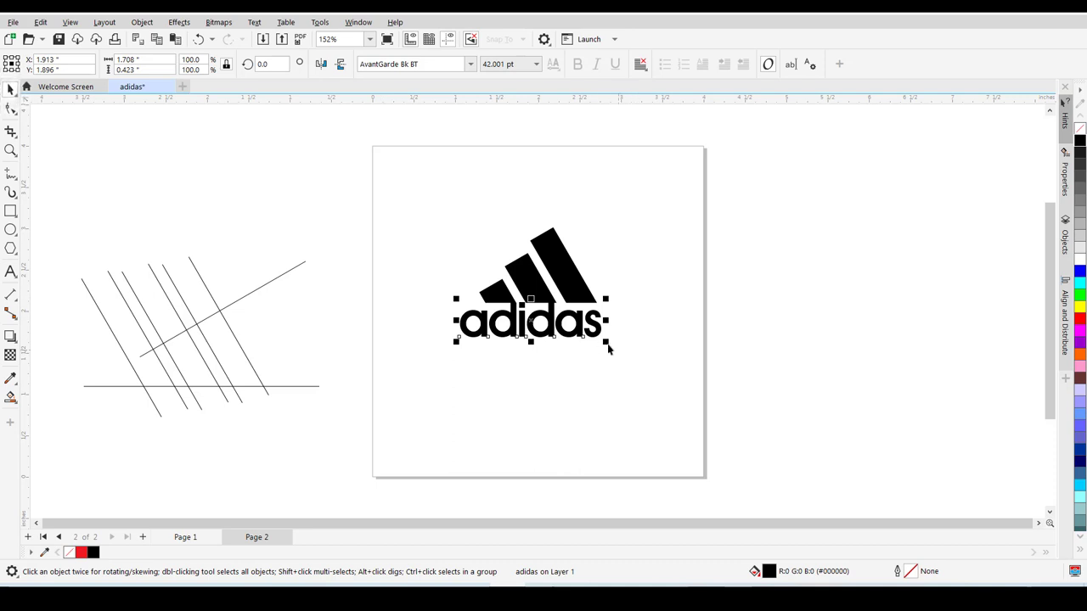
Scale the adidas word up to 45.083 pt beneath the stripes, then deselect it.
{"action": "key", "text": "F10"}
{"action": "left_click_drag", "start_coordinate": [608, 344], "coordinate": [618, 352]}
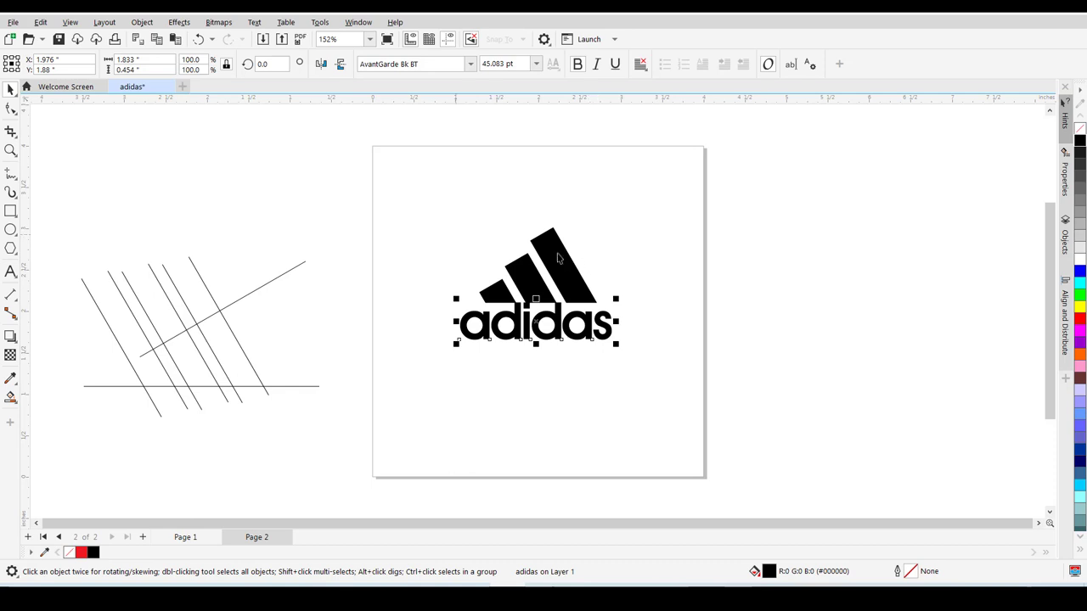
{"action": "left_click", "coordinate": [451, 225]}
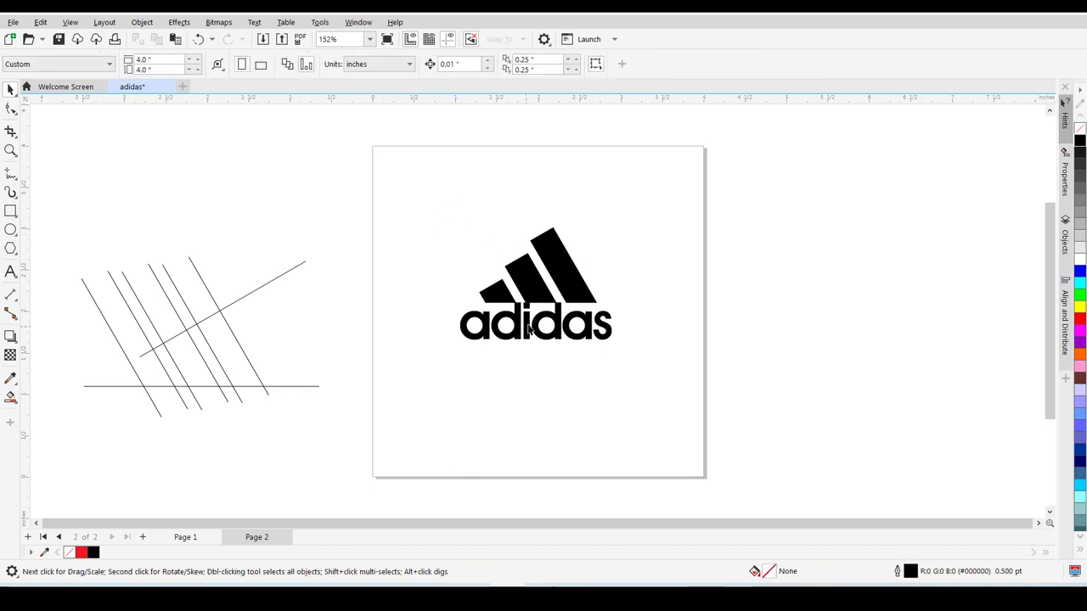
{"action": "left_click", "coordinate": [528, 328]}
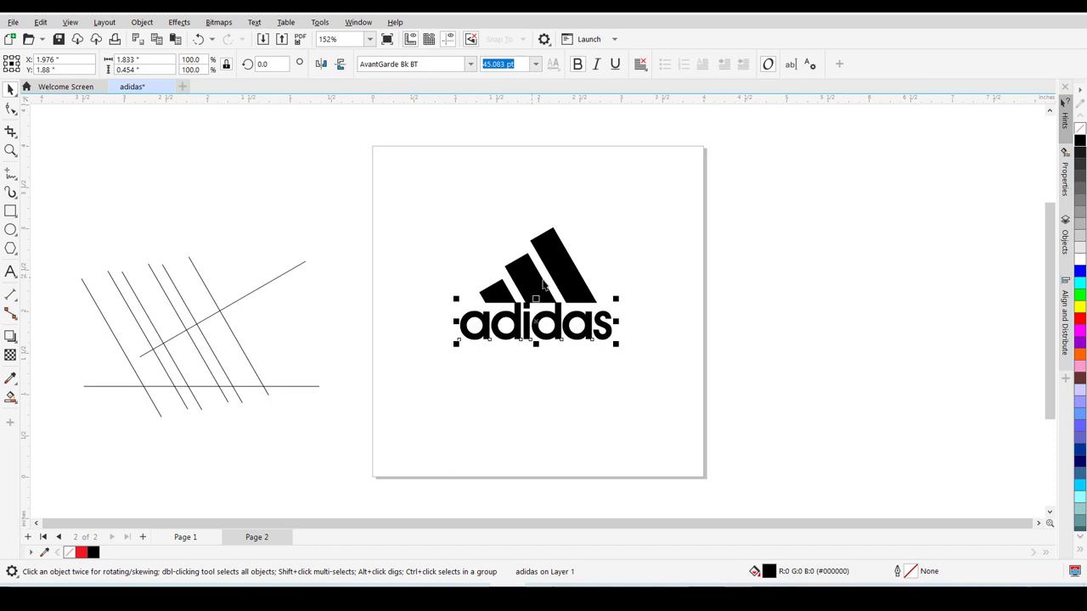
{"action": "left_click", "coordinate": [508, 377]}
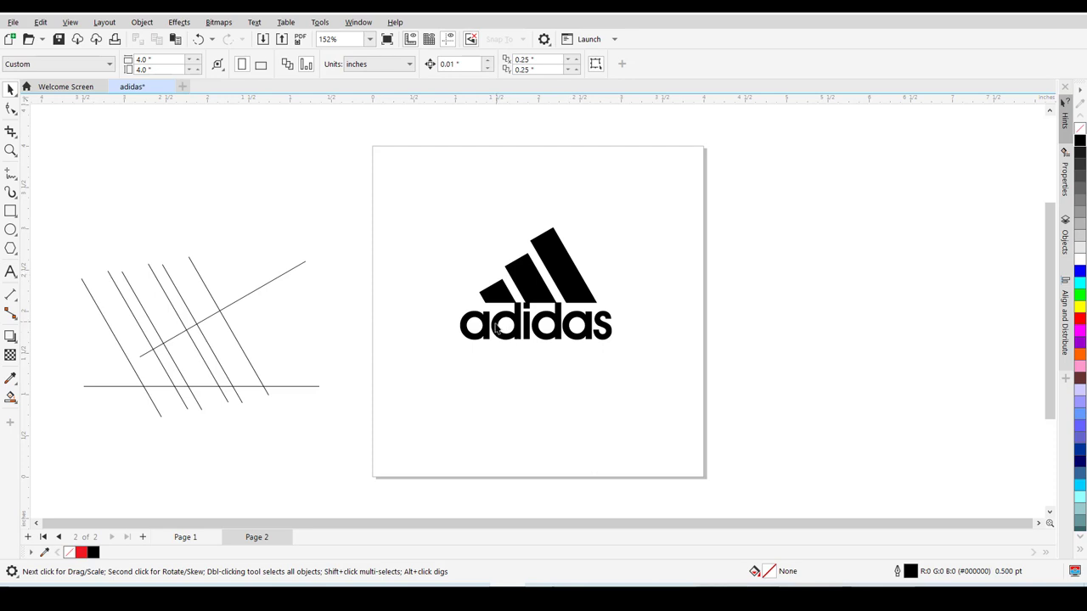
Shift the word right, then align it and the stripes on their horizontal centres.
{"action": "left_click", "coordinate": [498, 328]}
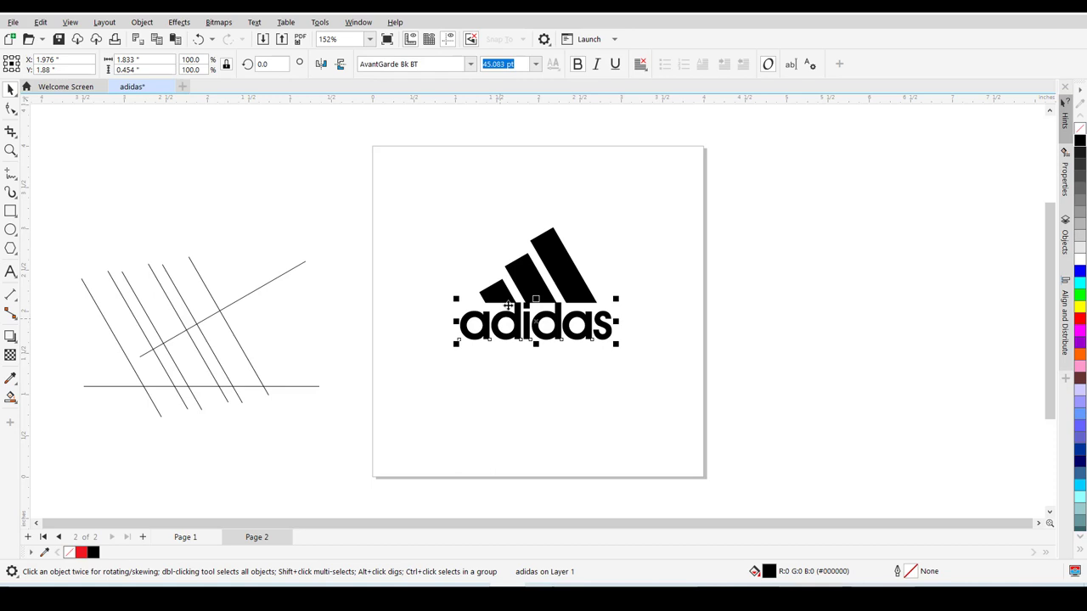
{"action": "left_click_drag", "start_coordinate": [556, 326], "coordinate": [599, 335]}
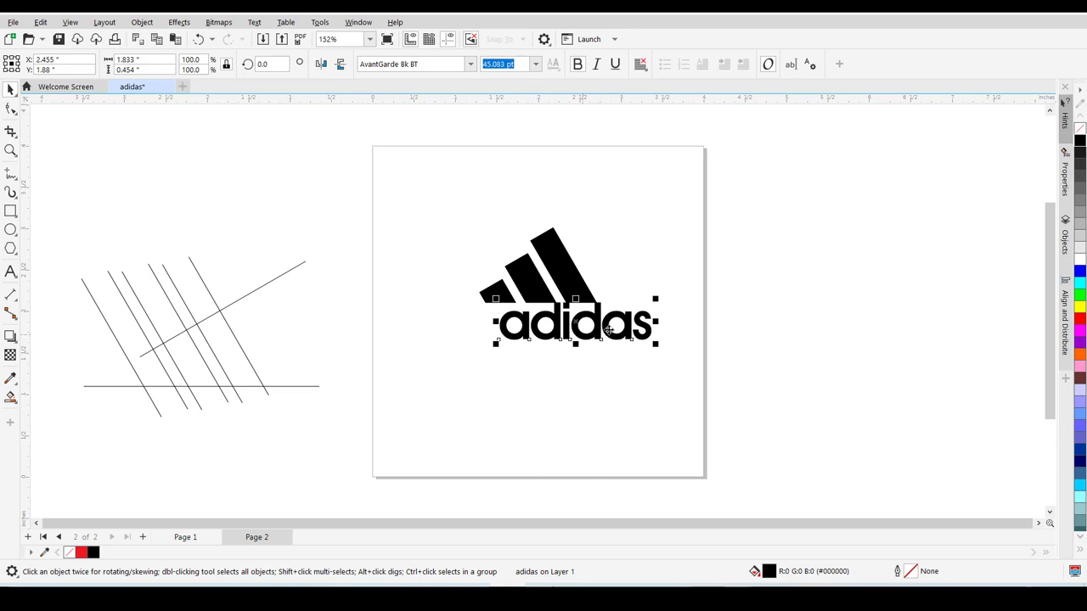
{"action": "left_click", "coordinate": [561, 271], "text": "shift"}
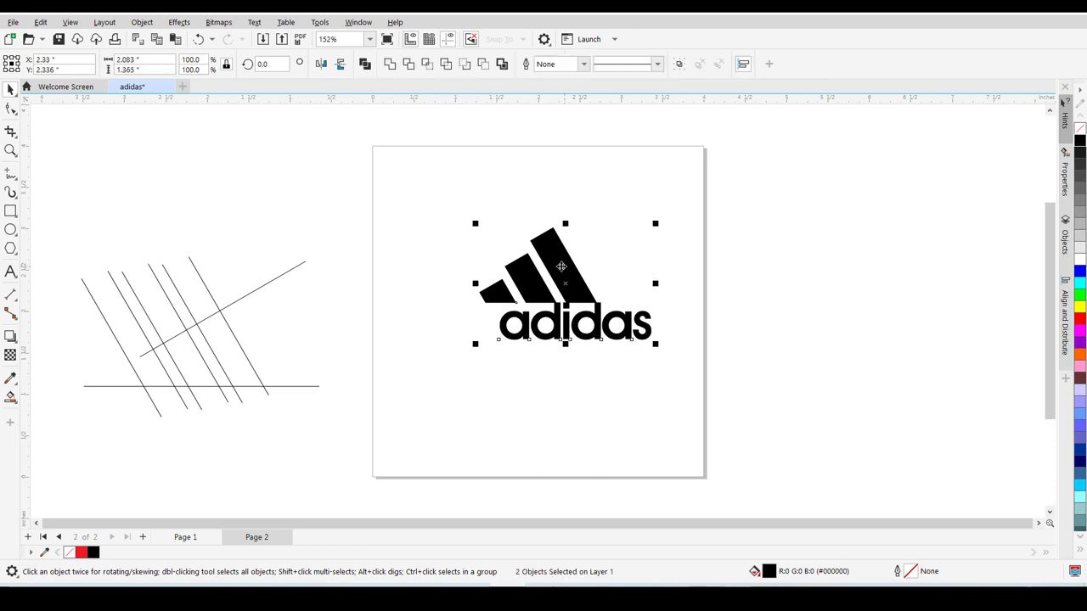
{"action": "left_click", "coordinate": [141, 22]}
{"action": "mouse_move", "coordinate": [178, 201]}
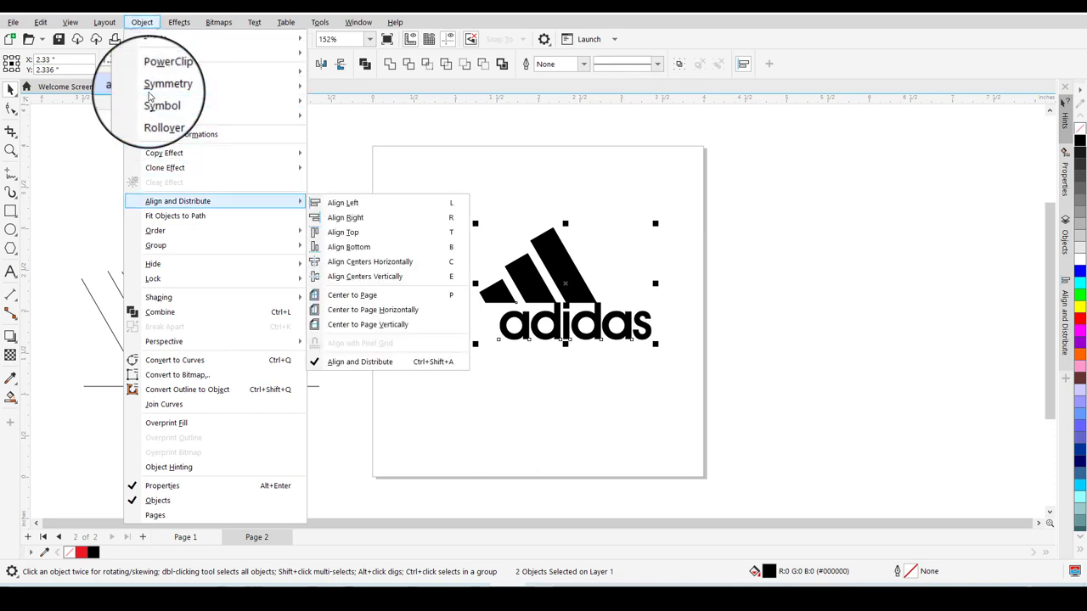
{"action": "left_click", "coordinate": [419, 265]}
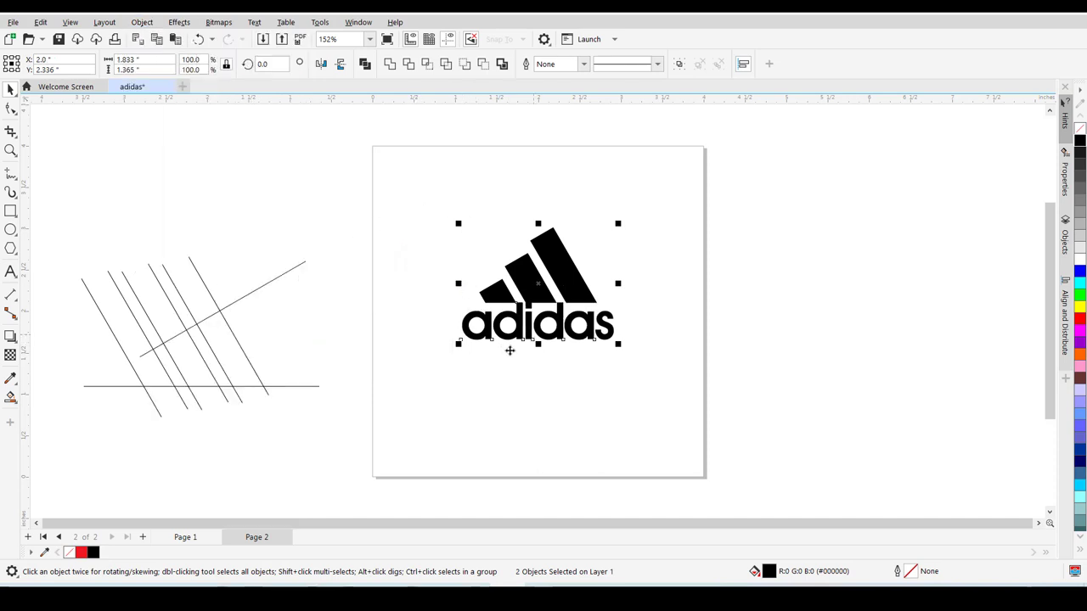
{"action": "left_click", "coordinate": [535, 379]}
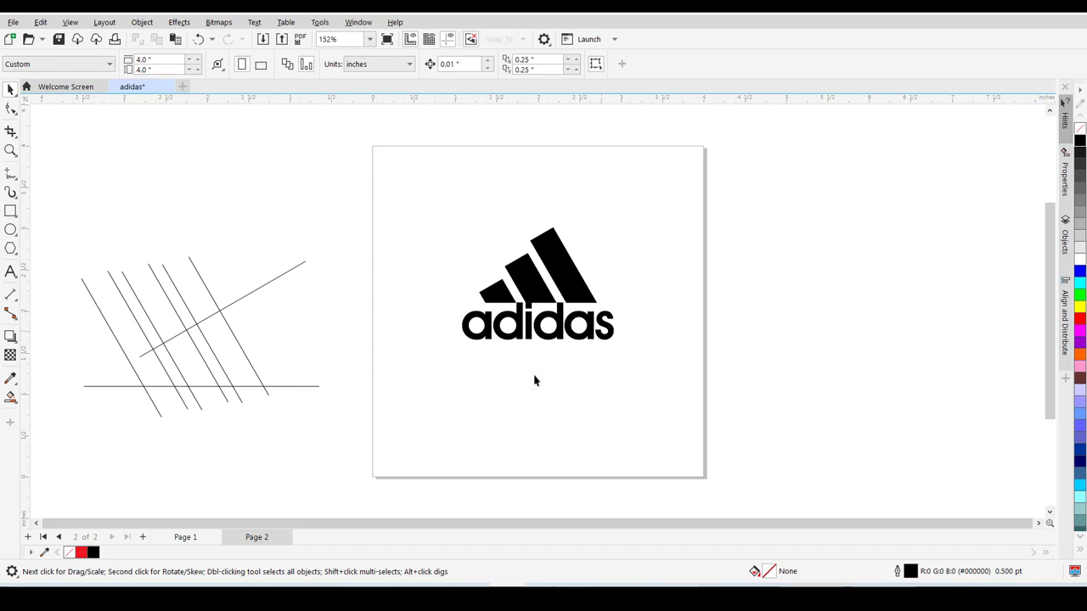
{"action": "left_click", "coordinate": [525, 334]}
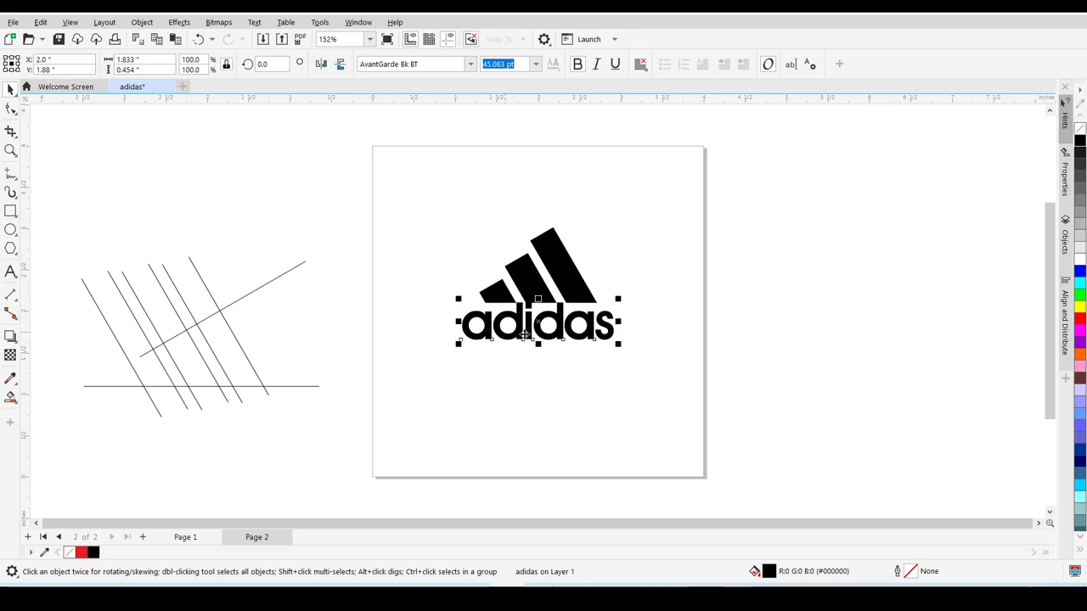
{"action": "left_click", "coordinate": [521, 280], "text": "shift"}
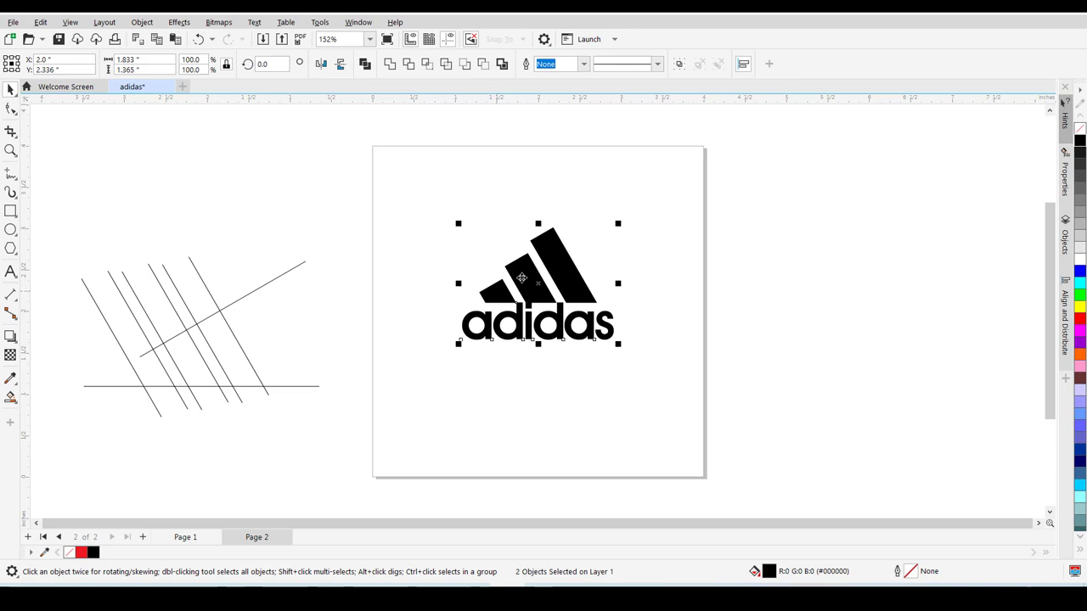
{"action": "left_click", "coordinate": [427, 309]}
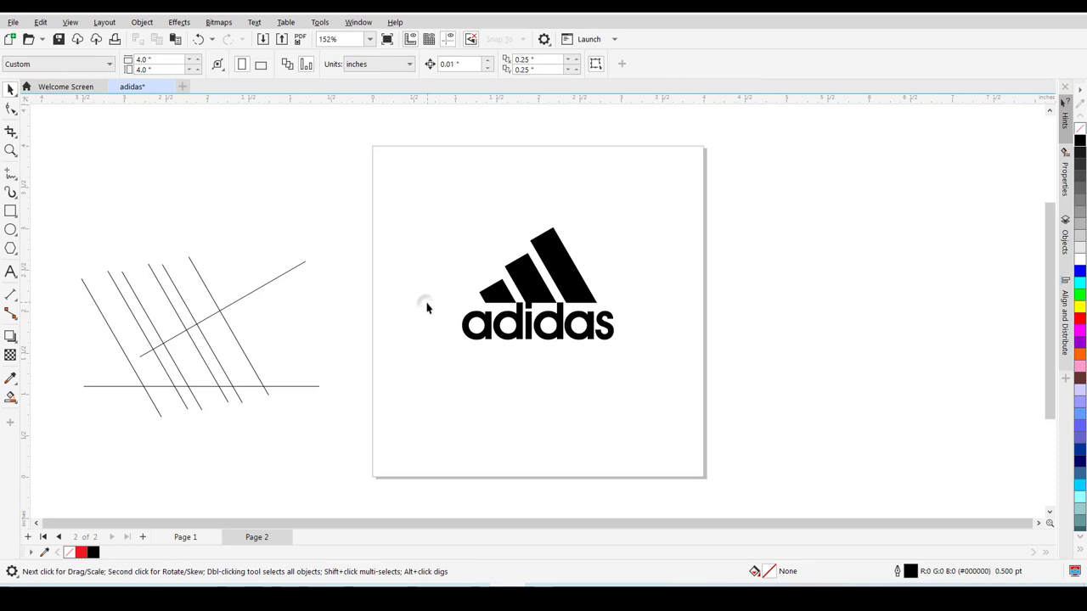
{"action": "left_click", "coordinate": [194, 538]}
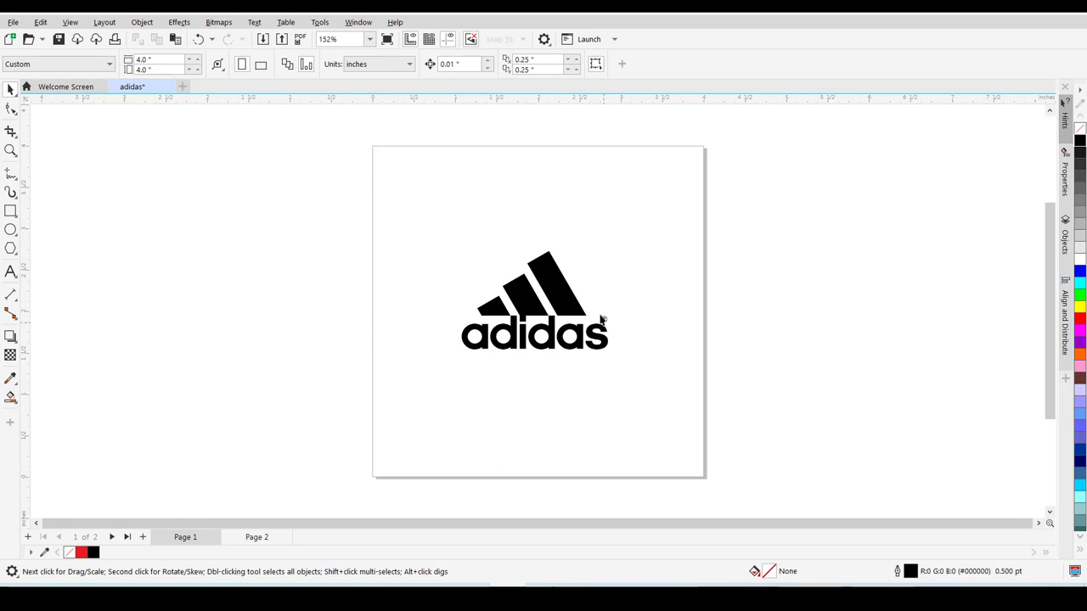
{"action": "left_click", "coordinate": [256, 538]}
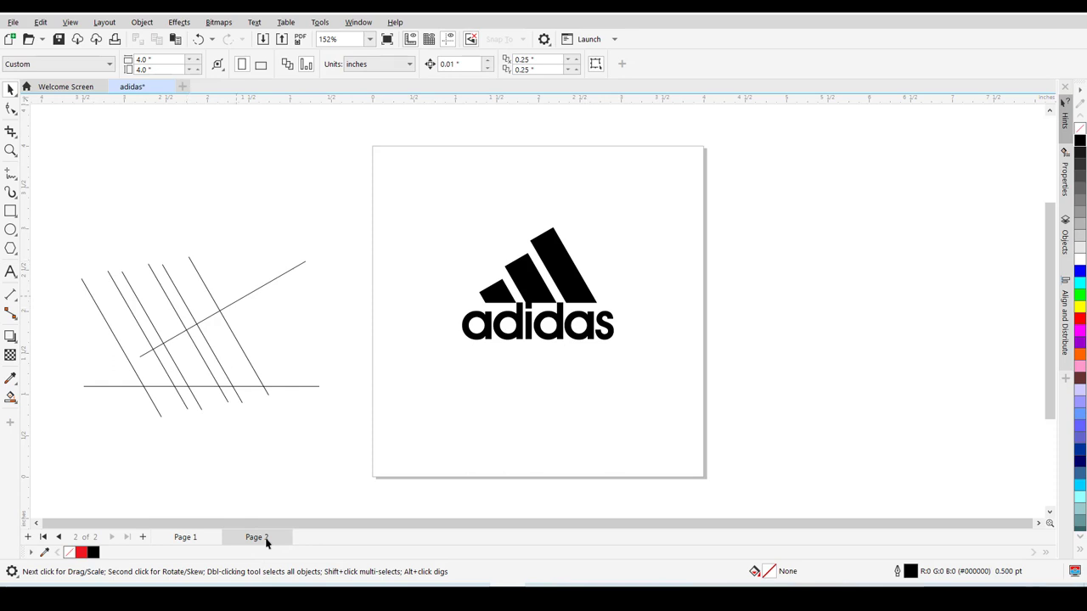
Type (R) to the right of the logo and set it in bold AvantGarde Bk BT.
{"action": "left_click", "coordinate": [10, 272]}
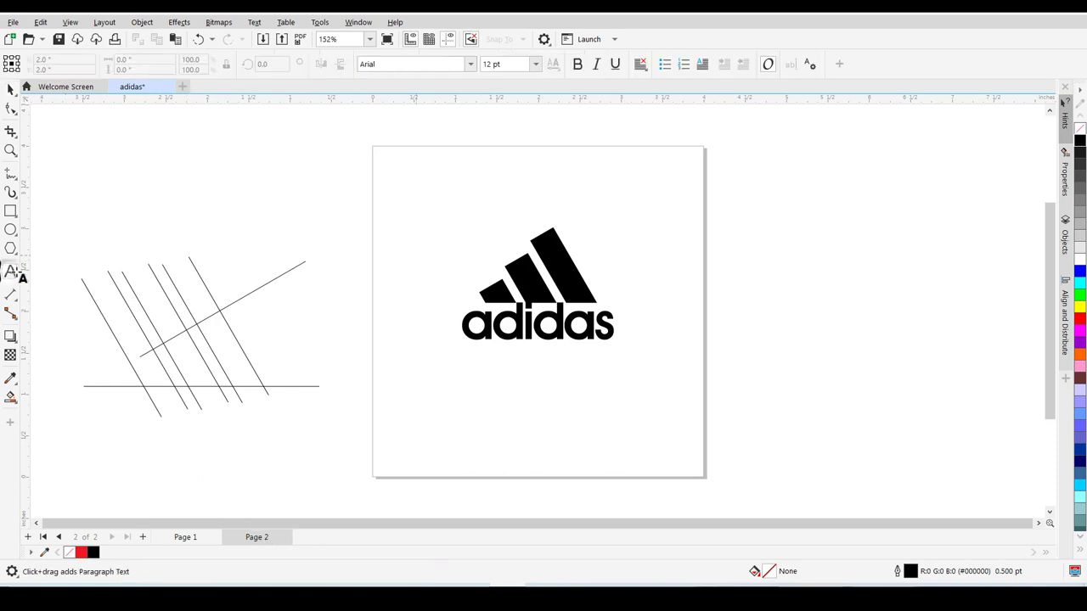
{"action": "left_click", "coordinate": [630, 274]}
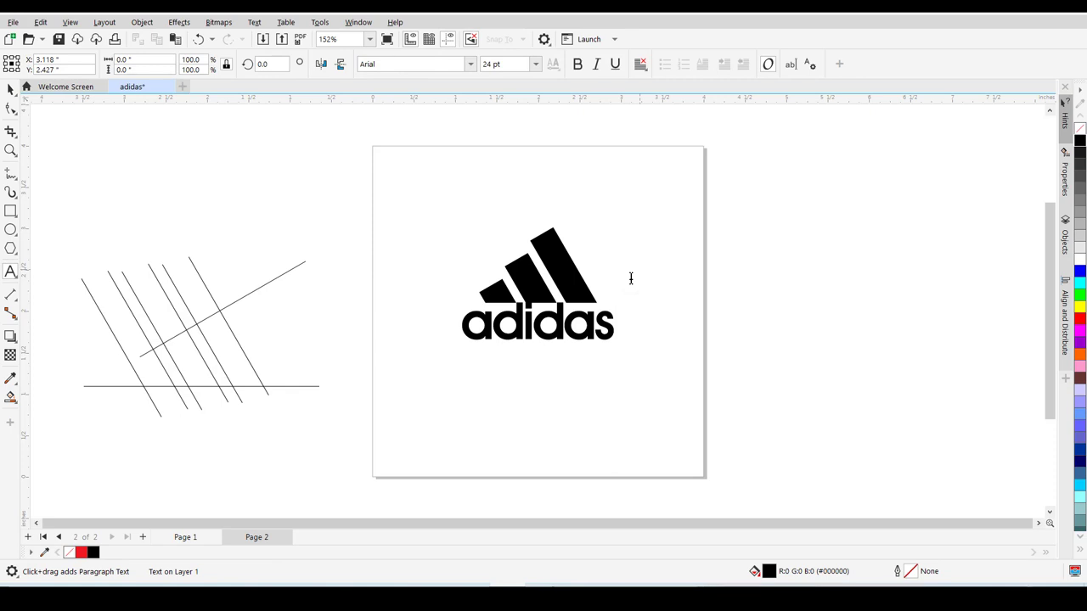
{"action": "type", "text": "(R"}
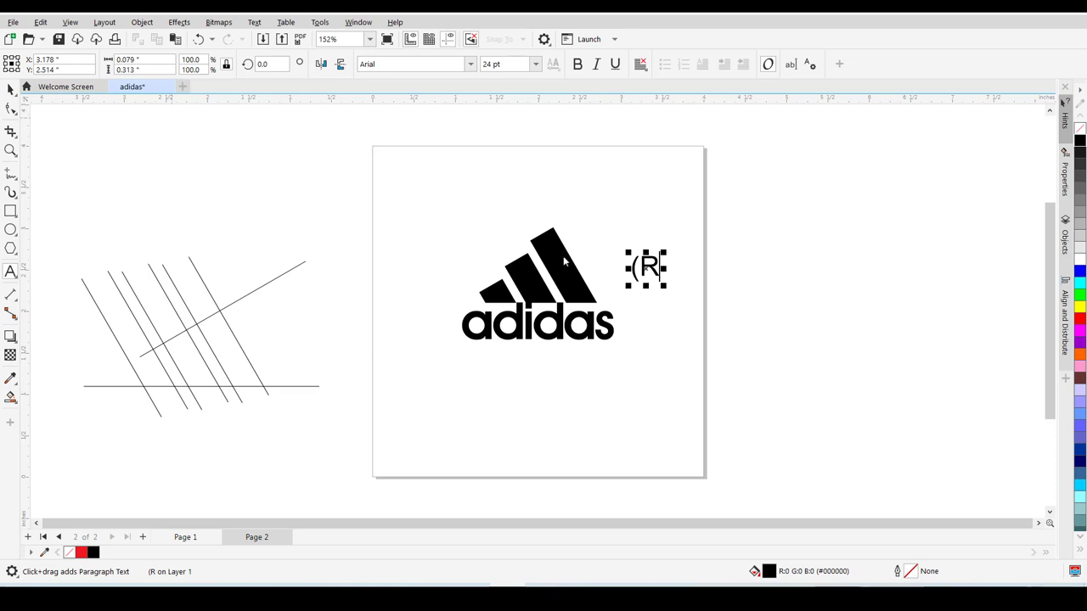
{"action": "type", "text": ")"}
{"action": "left_click", "coordinate": [11, 91]}
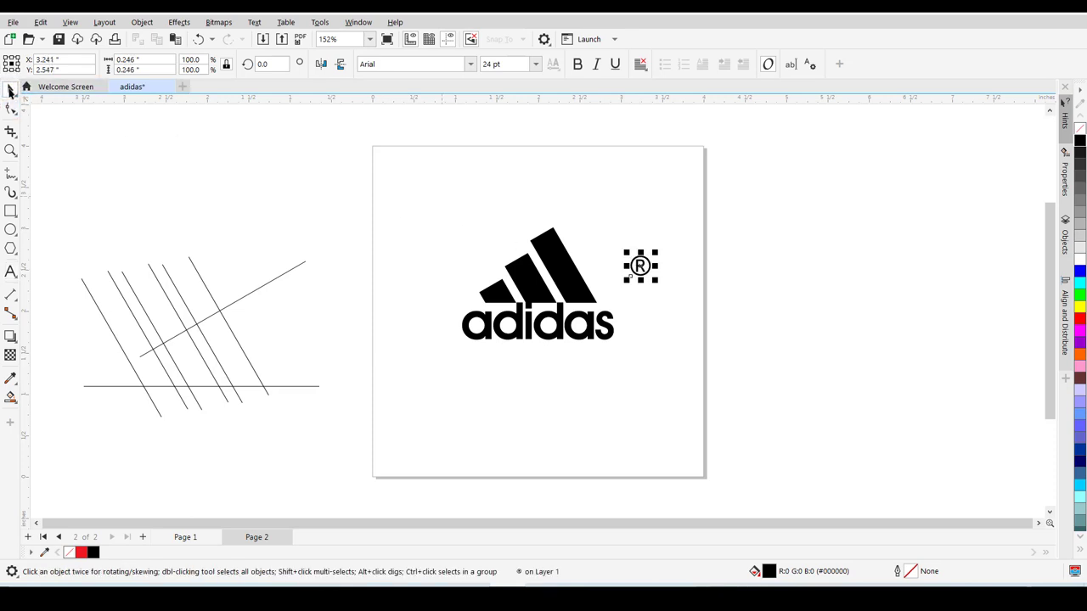
{"action": "left_click", "coordinate": [577, 66]}
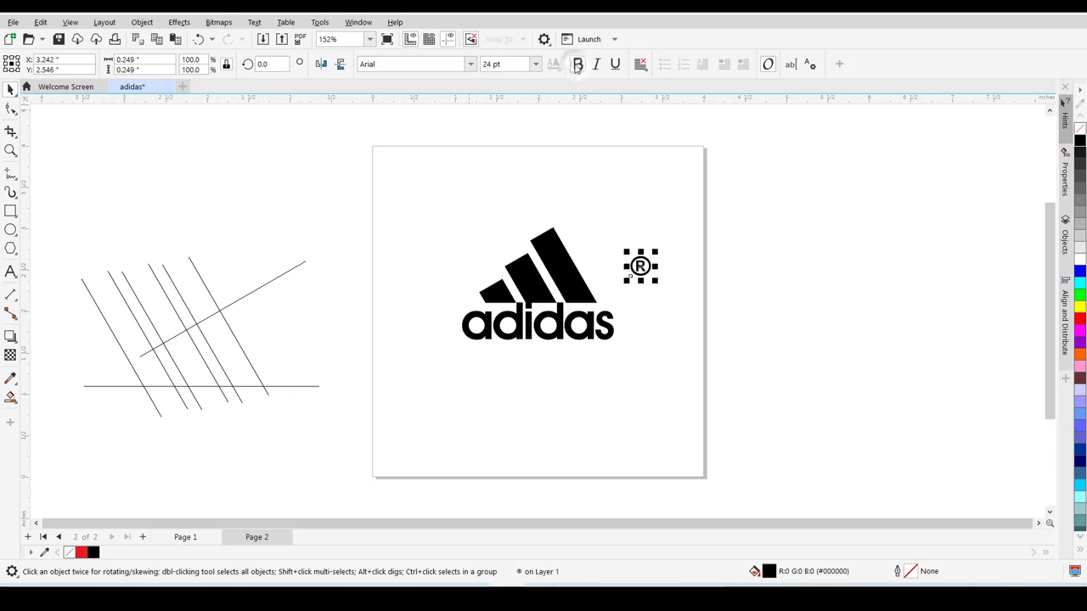
{"action": "left_click", "coordinate": [470, 64]}
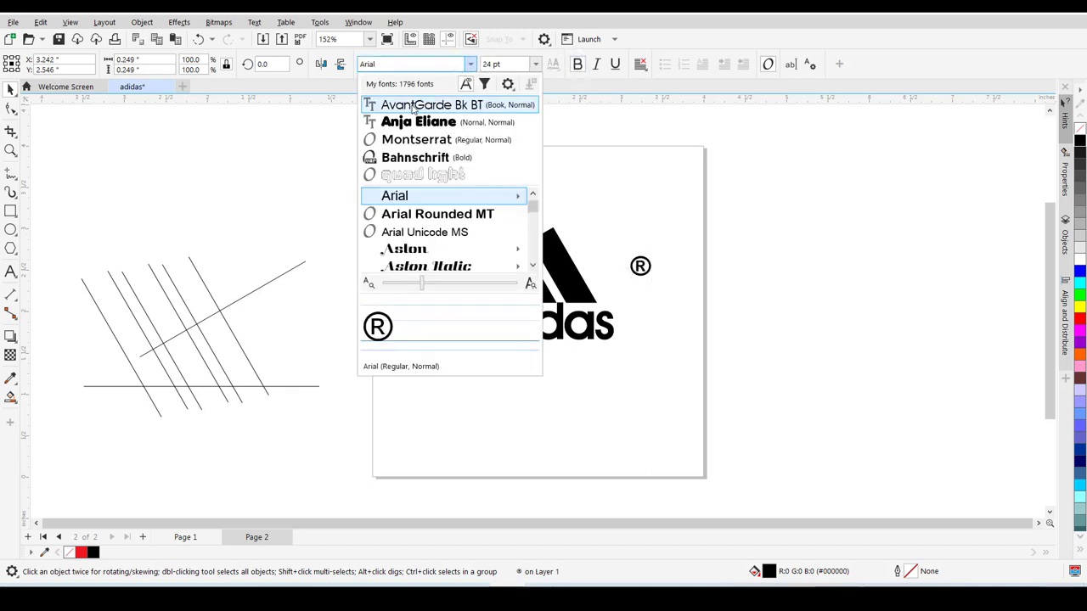
{"action": "left_click", "coordinate": [425, 104]}
{"action": "left_click", "coordinate": [576, 66]}
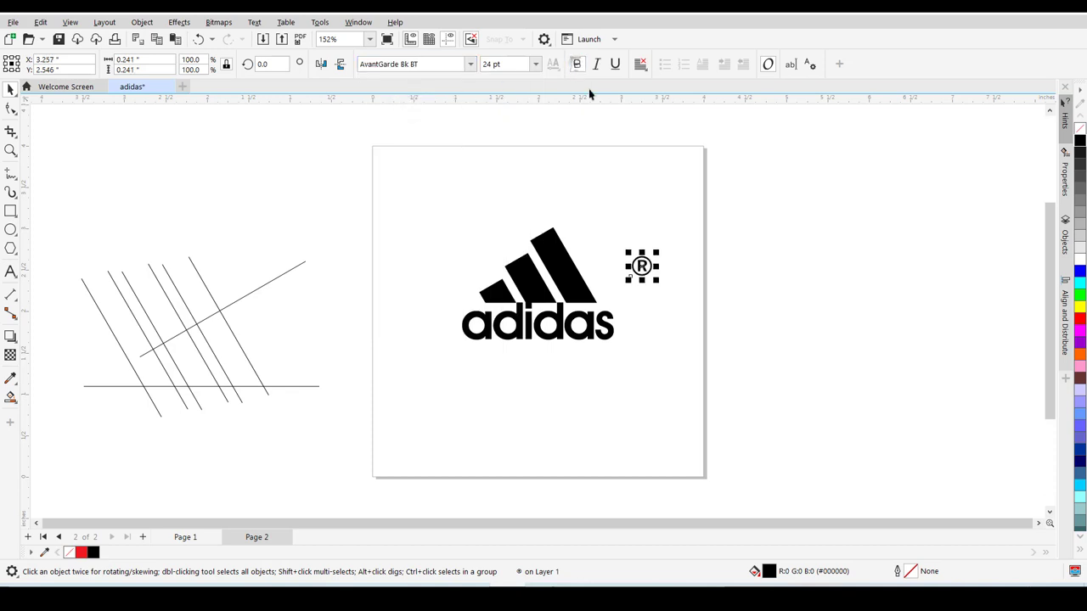
Shrink the ® to about 5 pt and place it just above the final 's'.
{"action": "left_click_drag", "start_coordinate": [661, 251], "coordinate": [611, 307]}
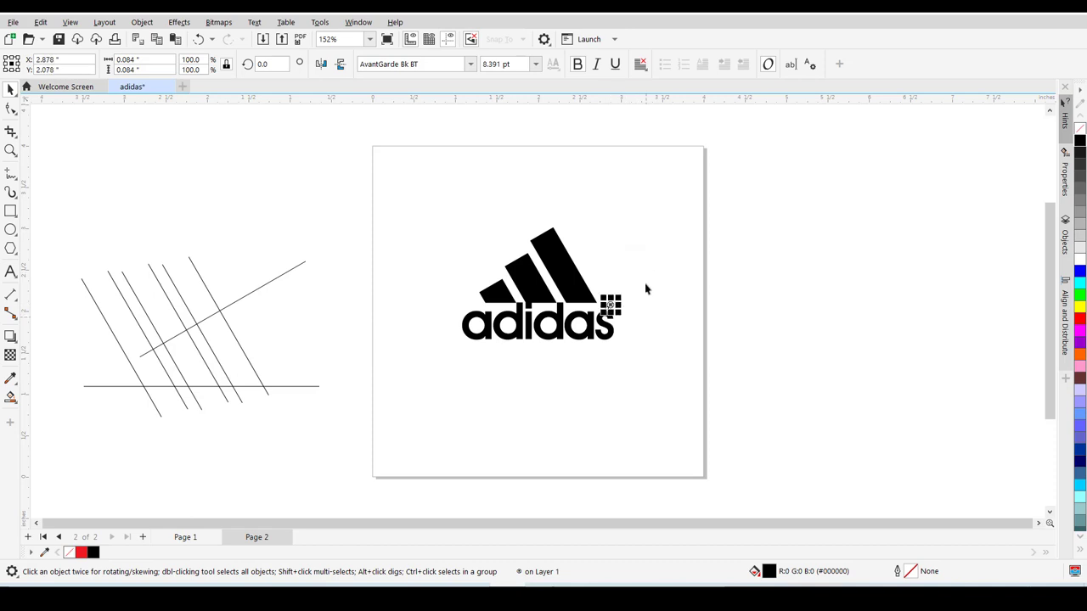
{"action": "key", "text": "z"}
{"action": "left_click_drag", "start_coordinate": [650, 275], "coordinate": [538, 356]}
{"action": "key", "text": "space"}
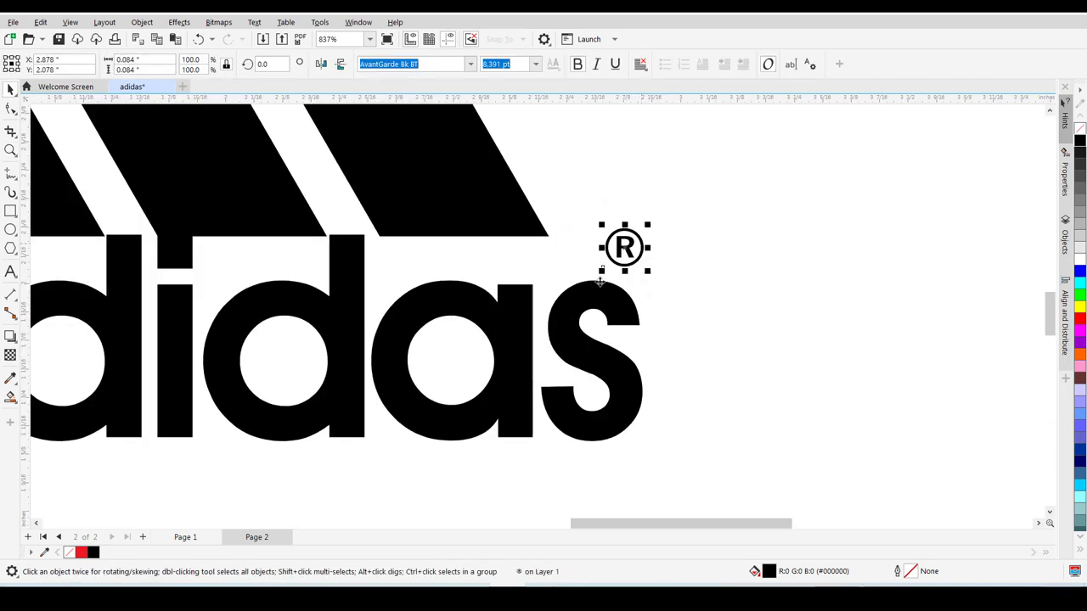
{"action": "left_click_drag", "start_coordinate": [649, 224], "coordinate": [636, 269]}
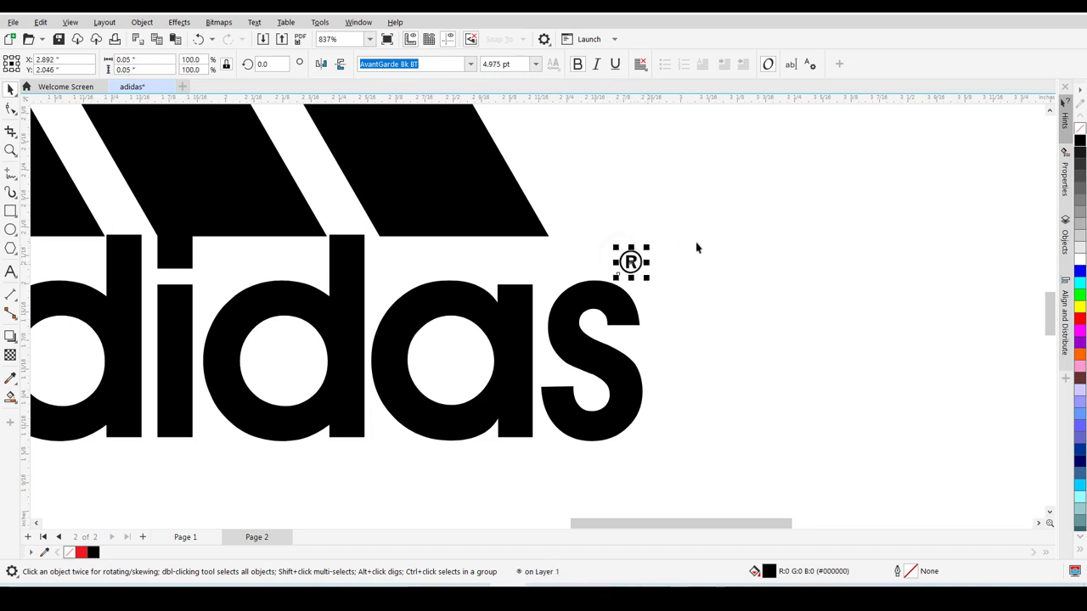
Zoom back out and marquee-select the stripes, word mark and ®.
{"action": "key", "text": "z"}
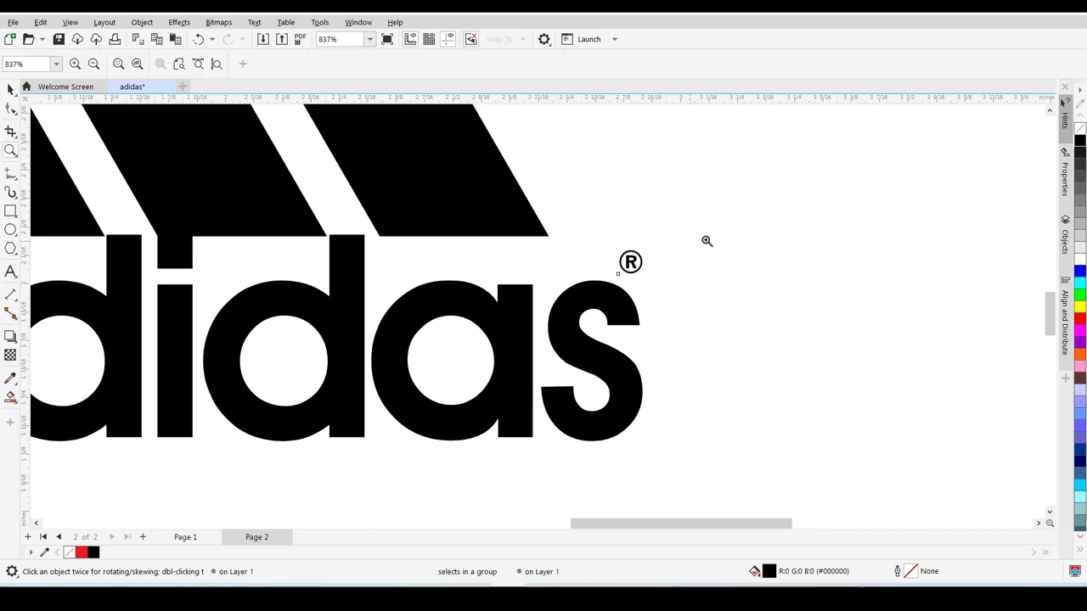
{"action": "right_click", "coordinate": [554, 291]}
{"action": "key", "text": "space"}
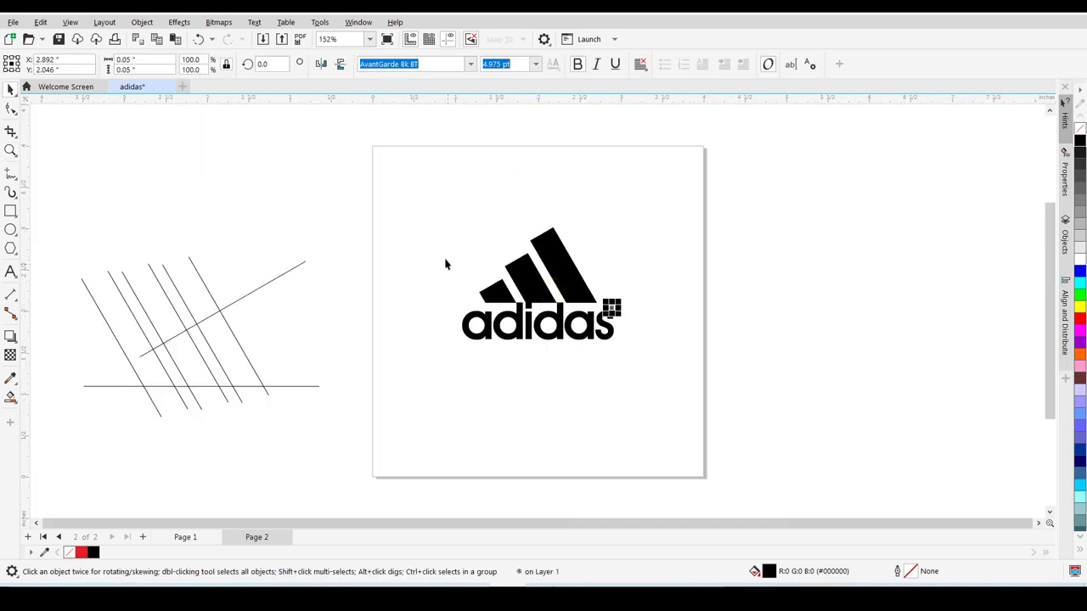
{"action": "key", "text": "Escape"}
{"action": "left_click_drag", "start_coordinate": [424, 212], "coordinate": [624, 375]}
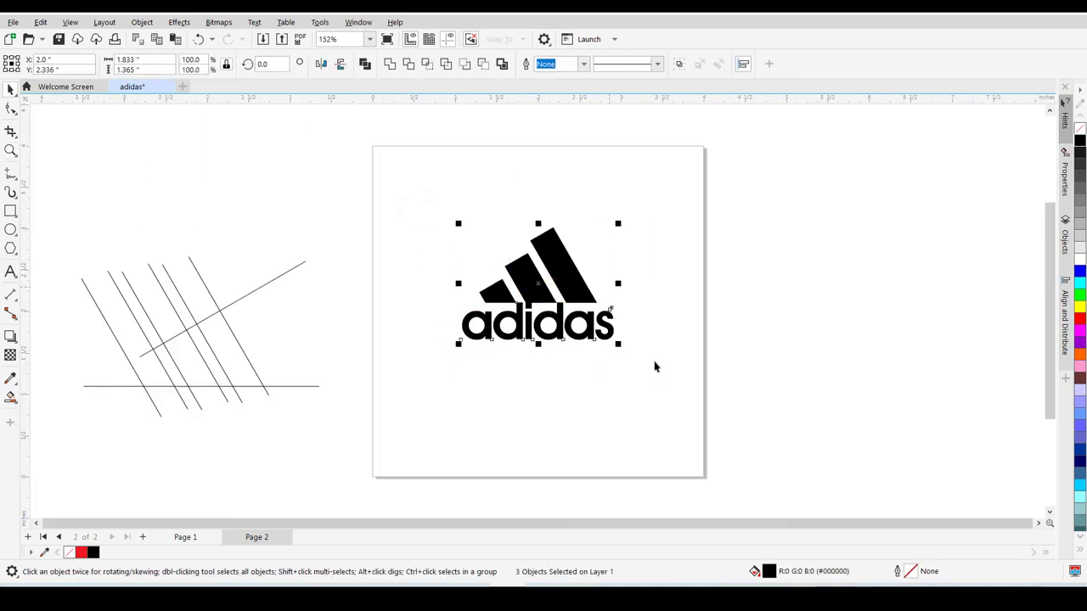
Group the three stripes, 'adidas' word mark and ®, centre the group, and compare with Page 1's original.
{"action": "key", "text": "ctrl+g"}
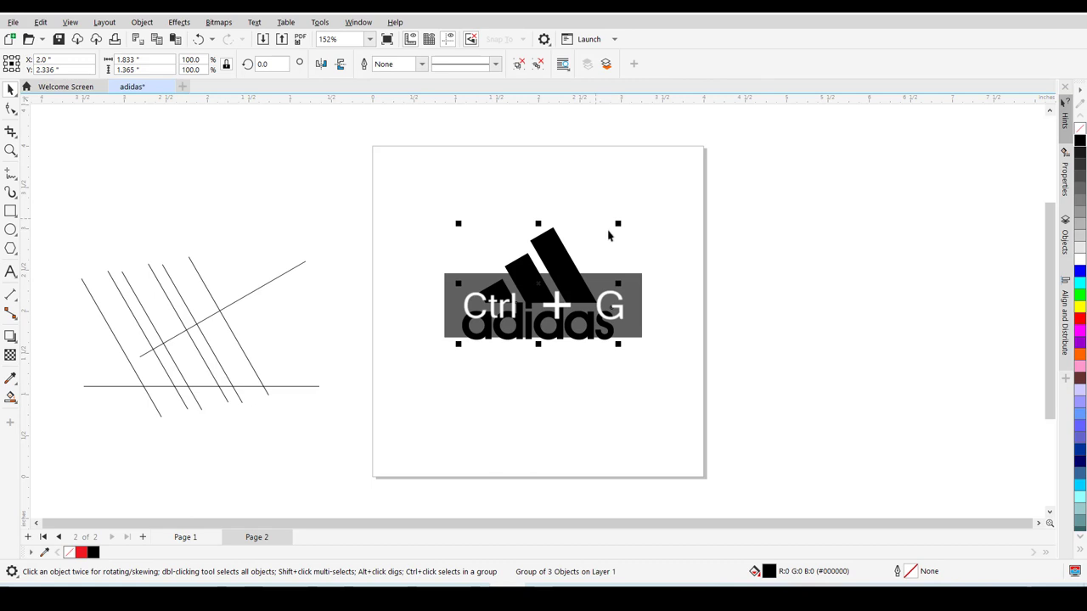
{"action": "left_click", "coordinate": [589, 204]}
{"action": "left_click", "coordinate": [560, 266]}
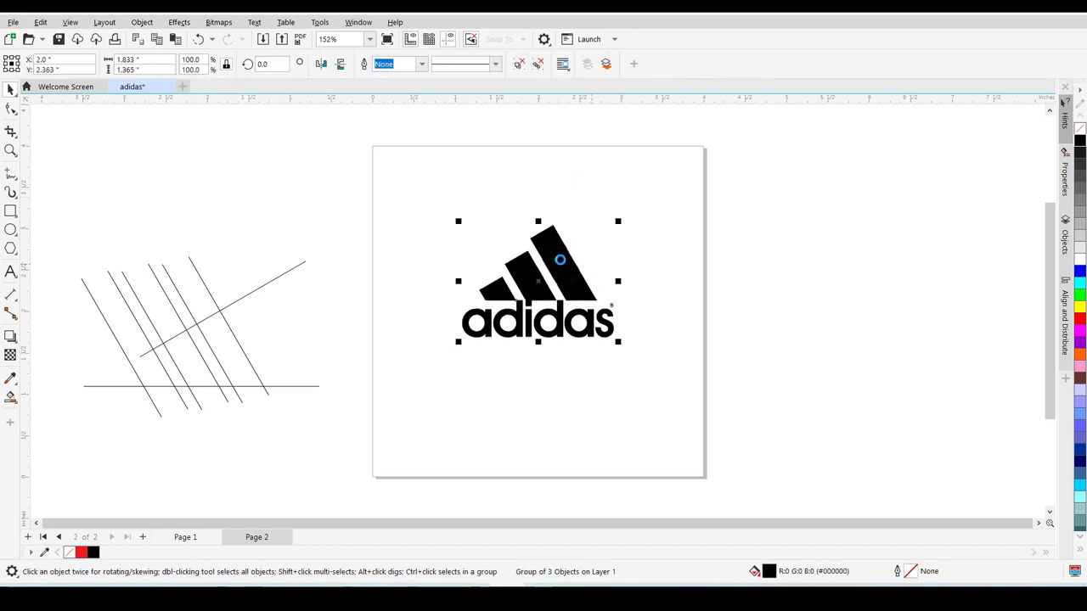
{"action": "key", "text": "p"}
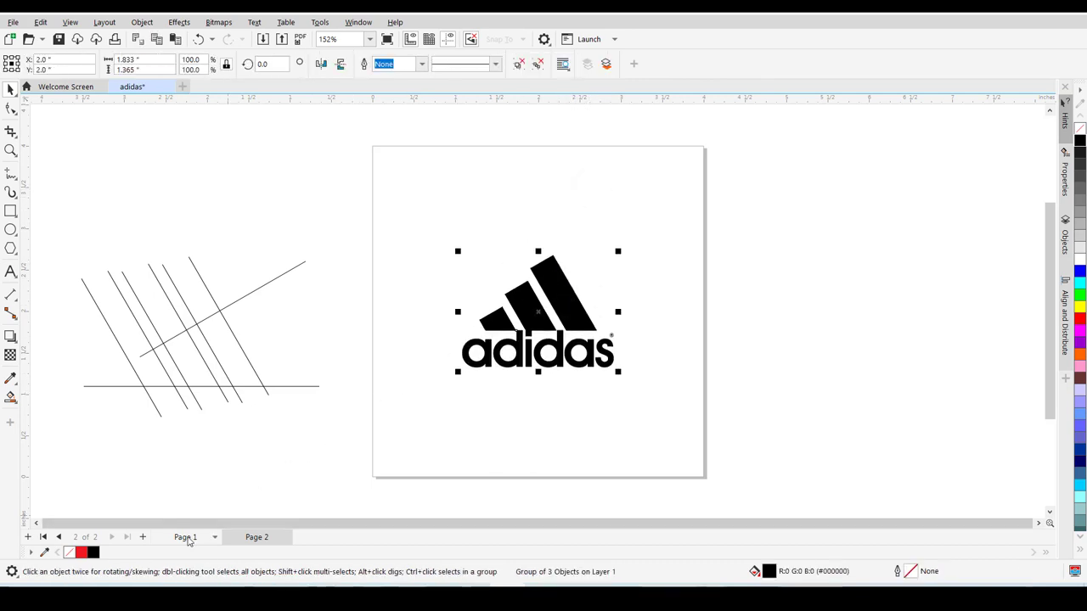
{"action": "left_click", "coordinate": [186, 537]}
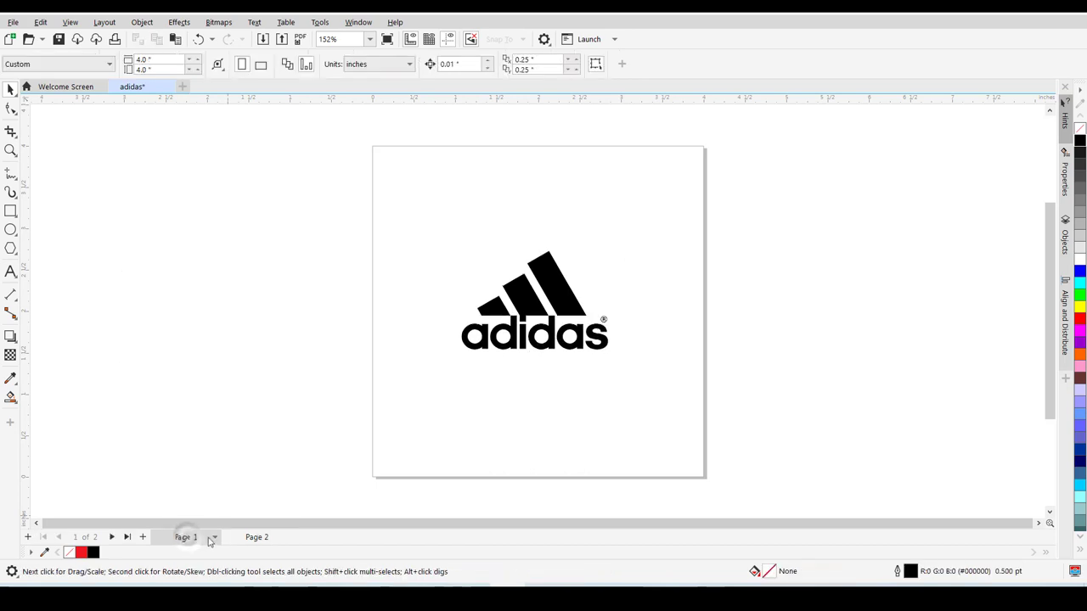
{"action": "left_click", "coordinate": [255, 538]}
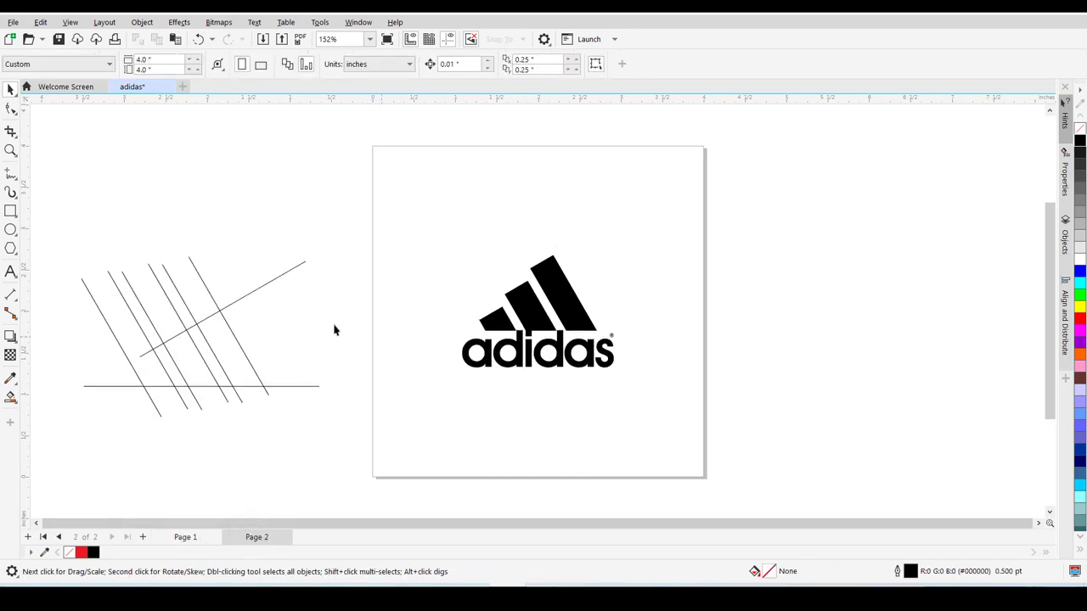